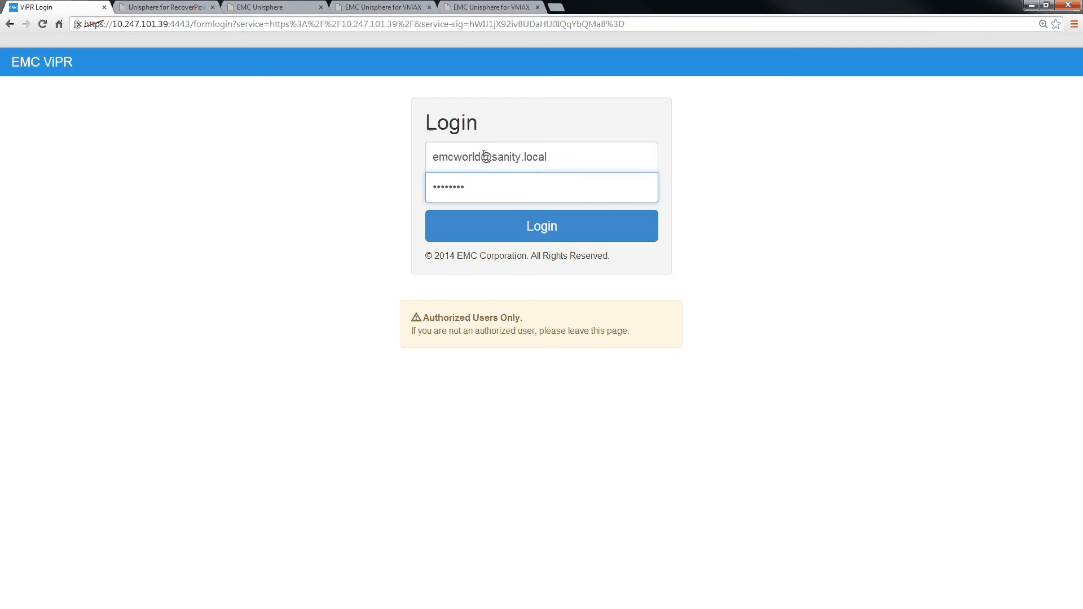
Log in with the credentials already filled in and switch to the administration dashboard.
{"action": "left_click", "coordinate": [528, 228]}
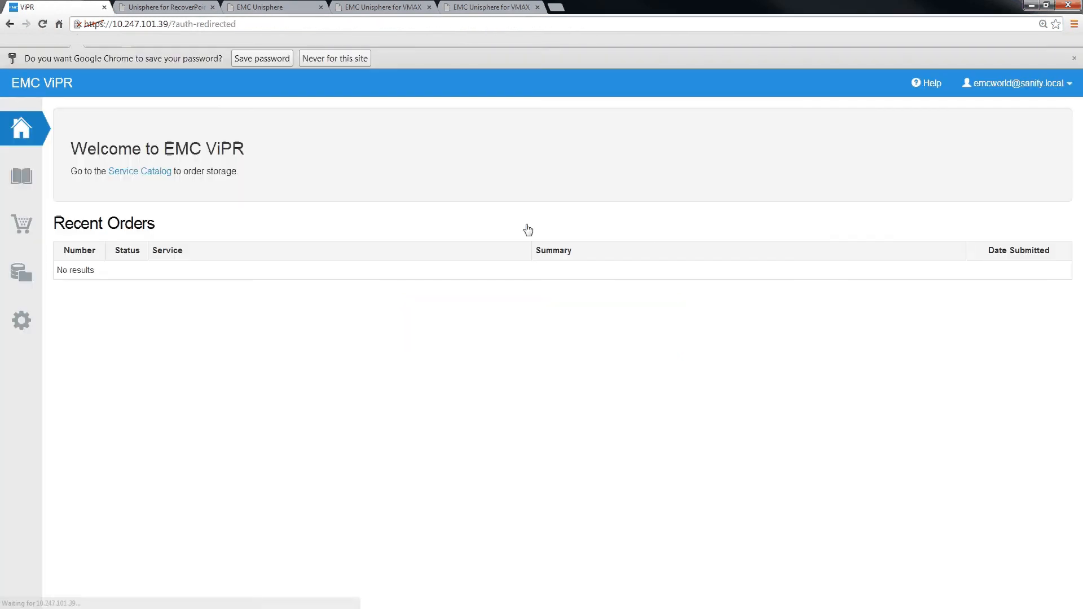
{"action": "left_click", "coordinate": [1036, 90]}
{"action": "left_click", "coordinate": [1037, 119]}
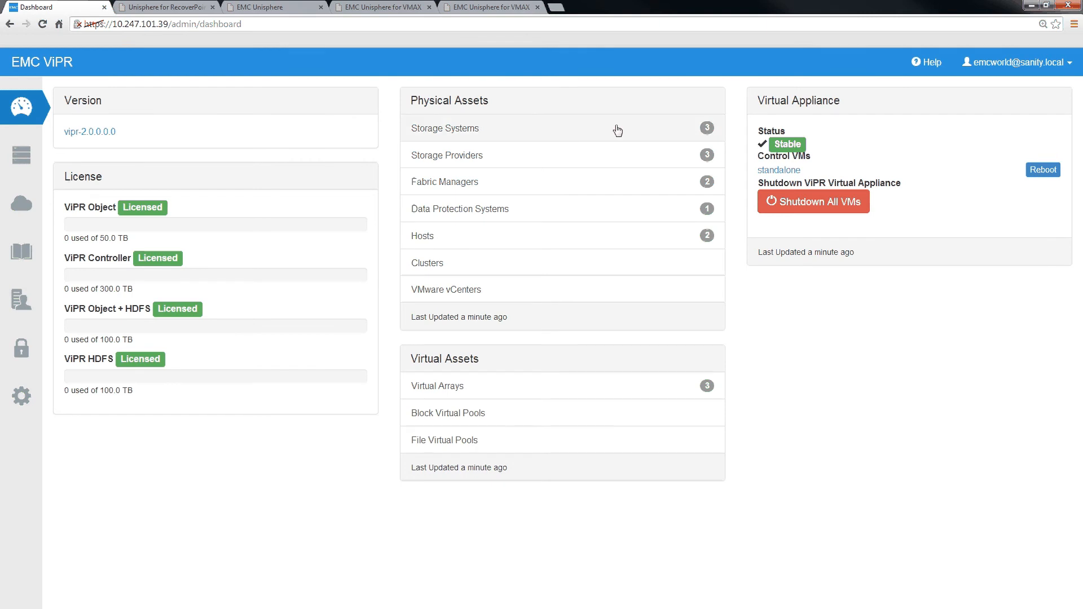
Open the Storage Systems list and expand the details of the VNX Block system and both VMAX systems.
{"action": "left_click", "coordinate": [574, 128]}
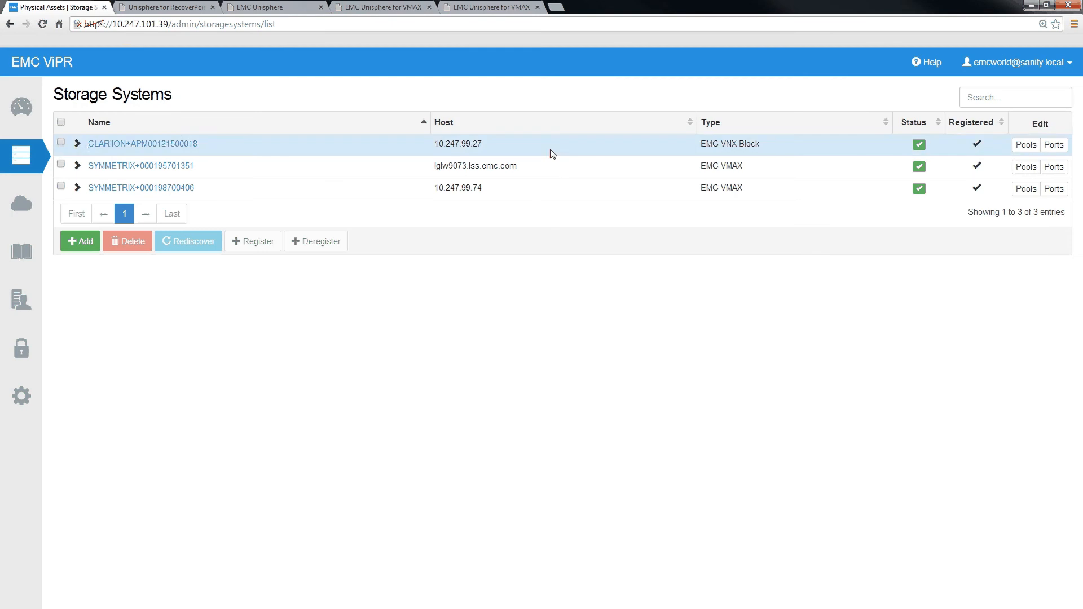
{"action": "left_click", "coordinate": [78, 144]}
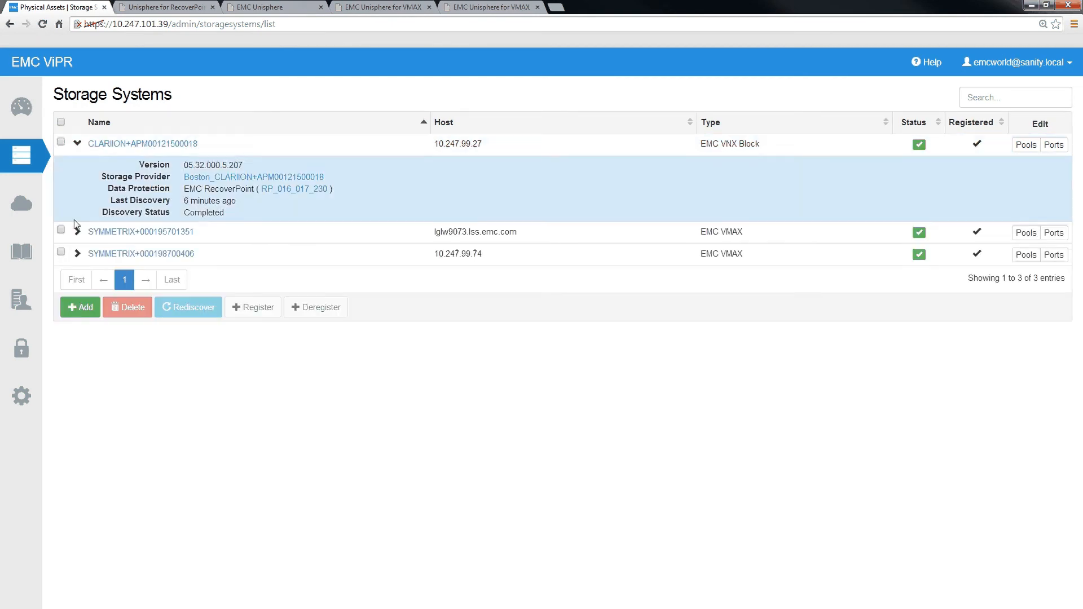
{"action": "left_click", "coordinate": [79, 232]}
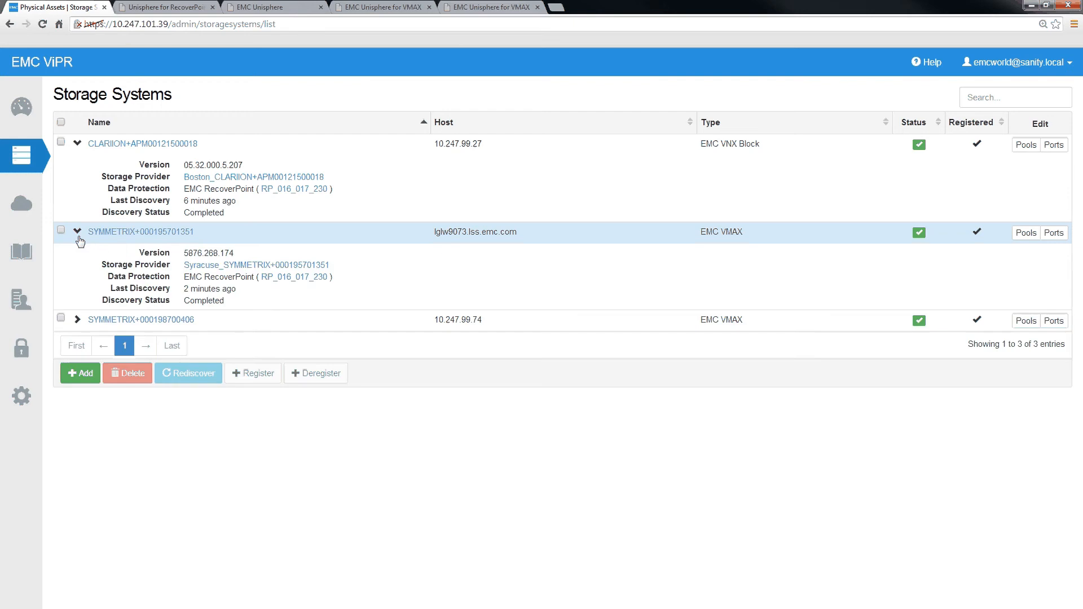
{"action": "left_click", "coordinate": [77, 321]}
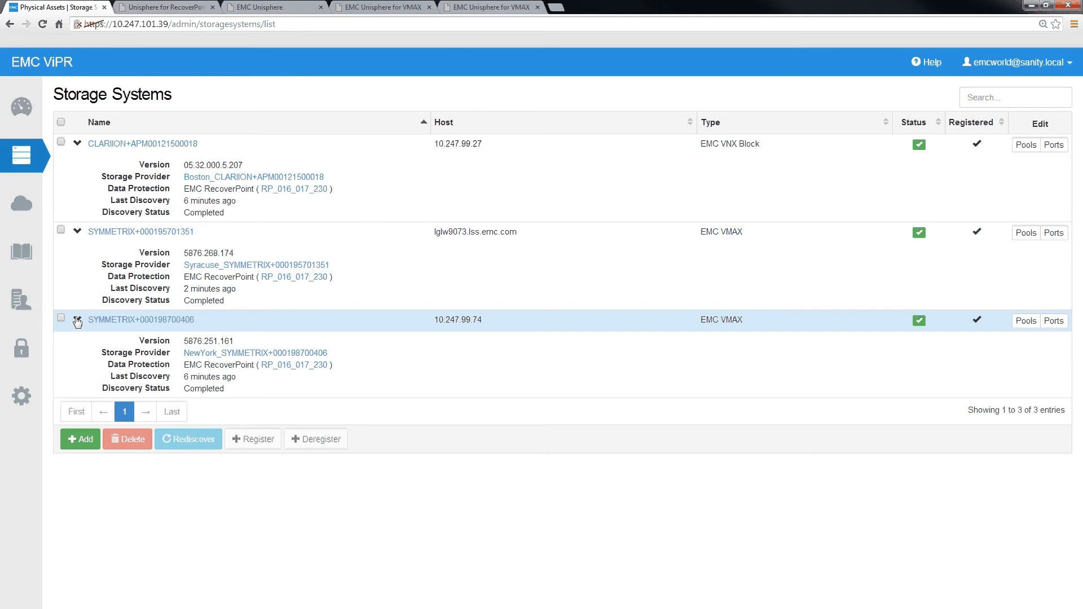
View the Data Protection Systems list, check the cluster map in Unisphere for RecoverPoint, and return to EMC ViPR.
{"action": "left_click", "coordinate": [28, 155]}
{"action": "left_click", "coordinate": [88, 228]}
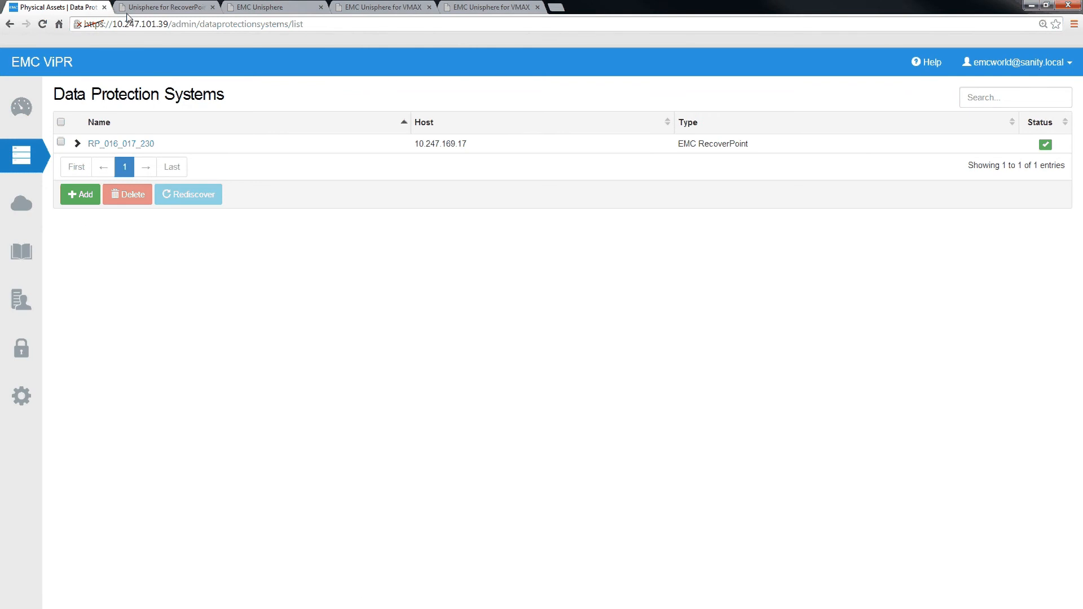
{"action": "left_click", "coordinate": [146, 7]}
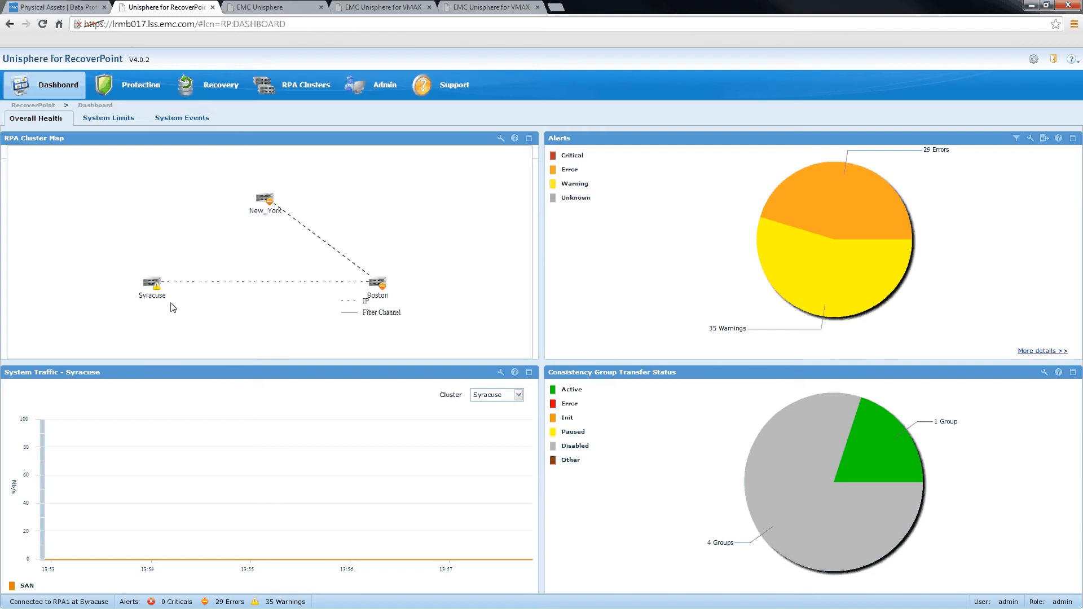
{"action": "left_click", "coordinate": [73, 8]}
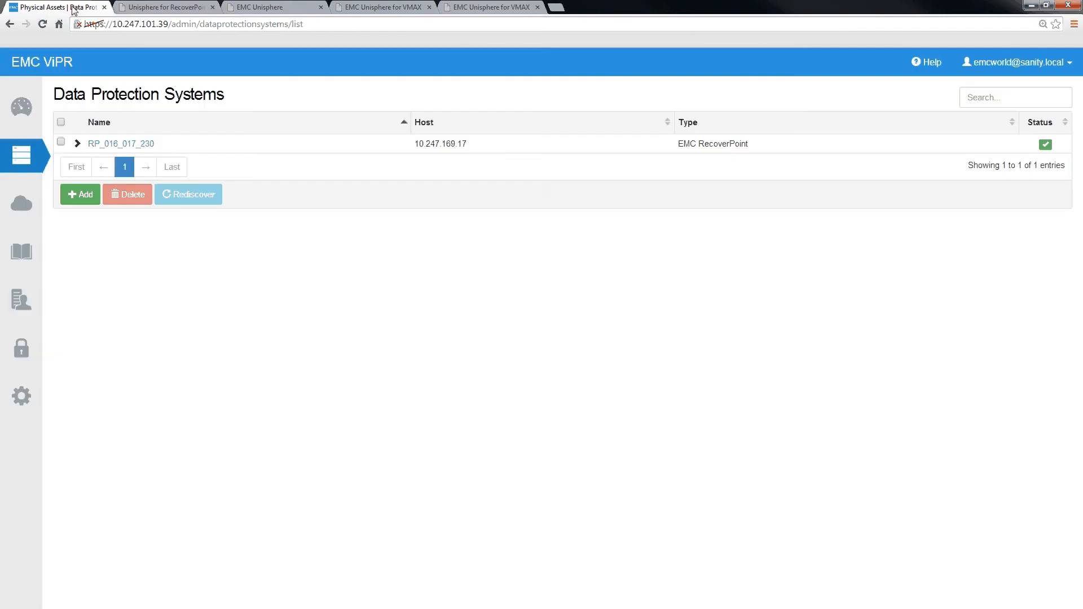
Open the list of Virtual Arrays under the virtual assets to review the configured sites.
{"action": "left_click", "coordinate": [22, 159]}
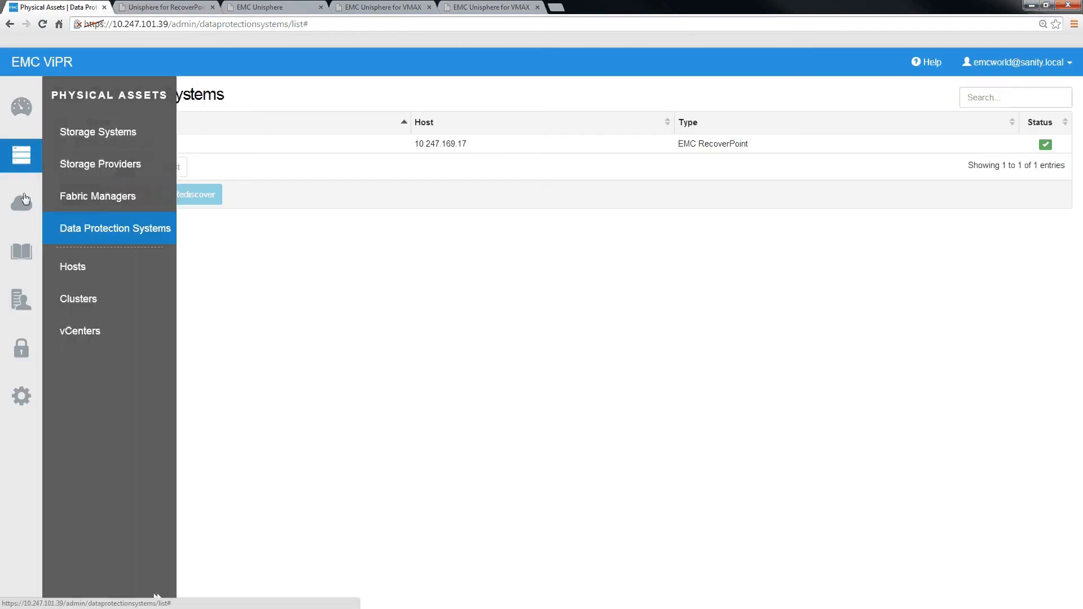
{"action": "left_click", "coordinate": [25, 204]}
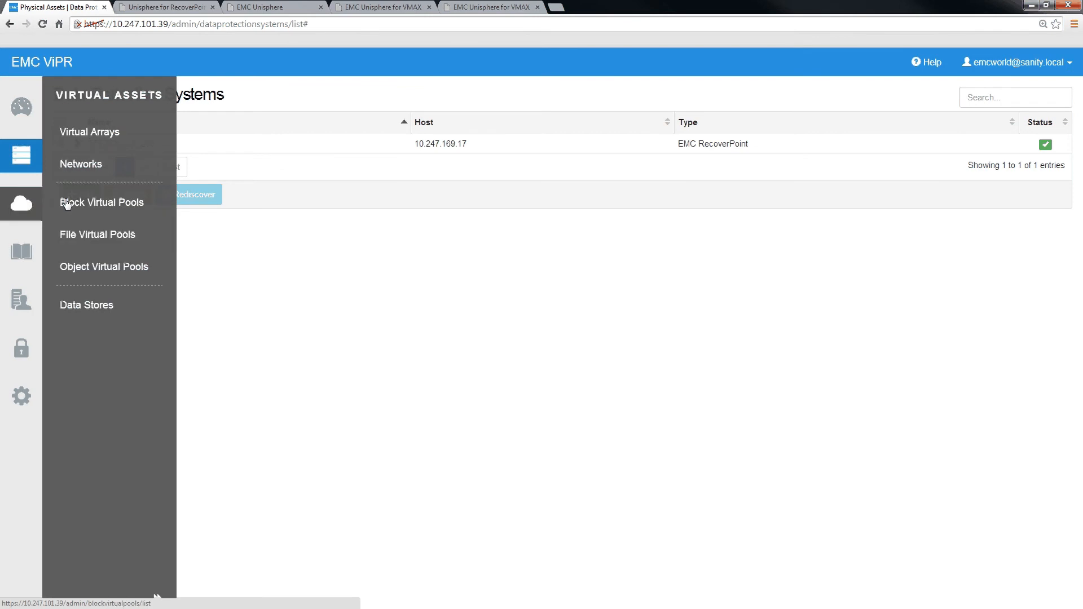
{"action": "left_click", "coordinate": [92, 142]}
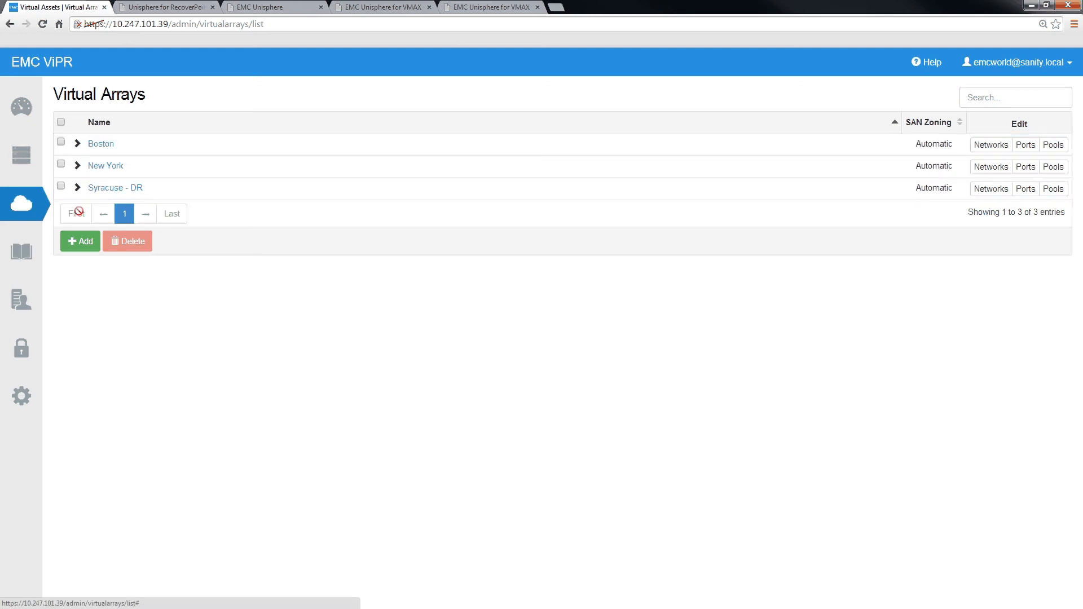
Start a new block virtual pool named "New York Protection Pool" with the description "Pool for Replication Storage for Boston production storage".
{"action": "left_click", "coordinate": [36, 211]}
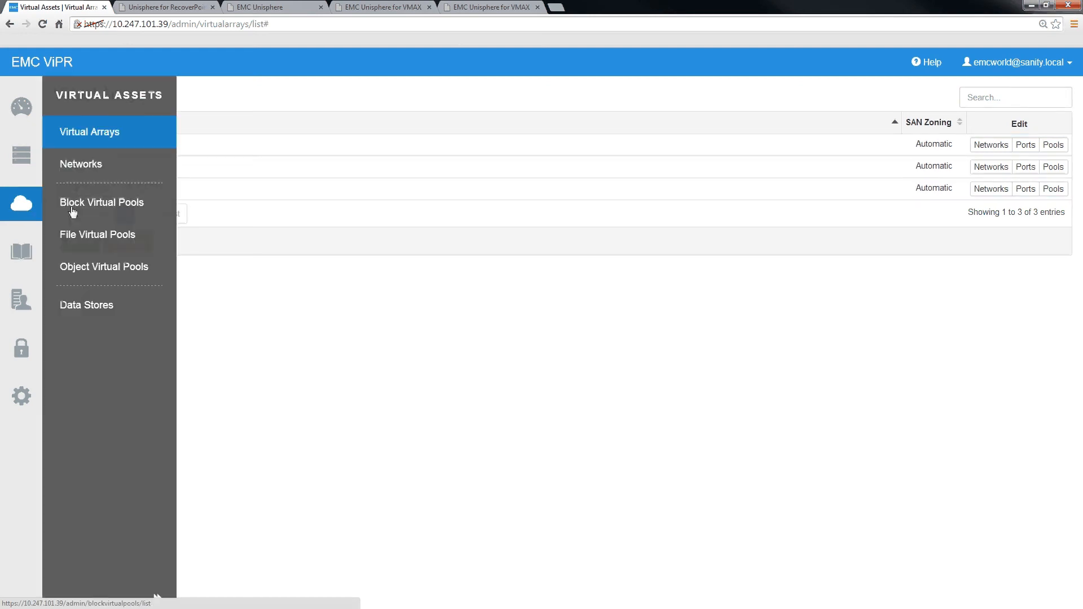
{"action": "left_click", "coordinate": [85, 203]}
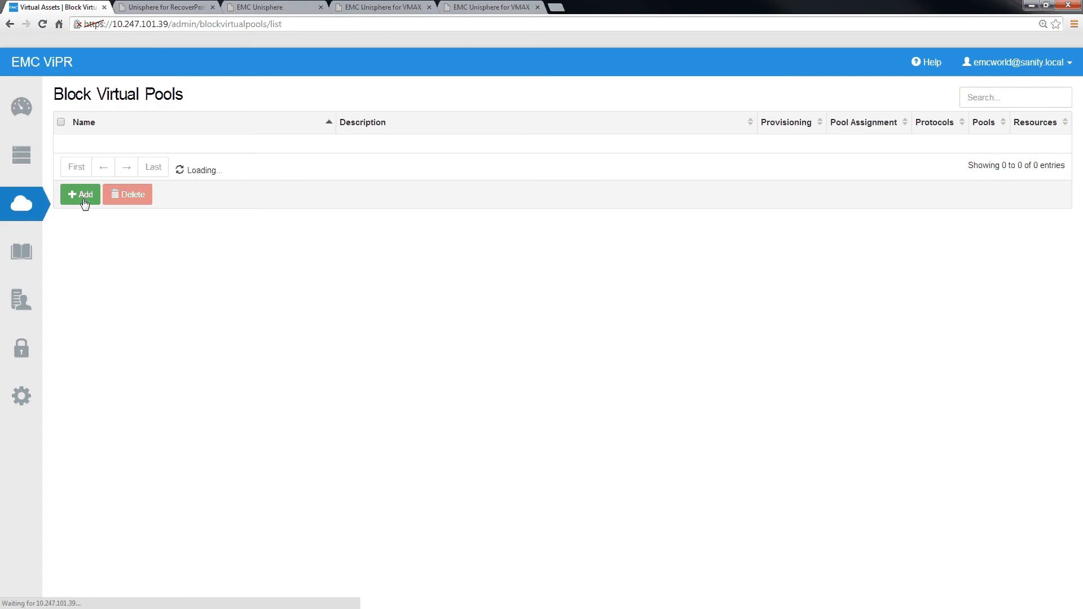
{"action": "left_click", "coordinate": [84, 198]}
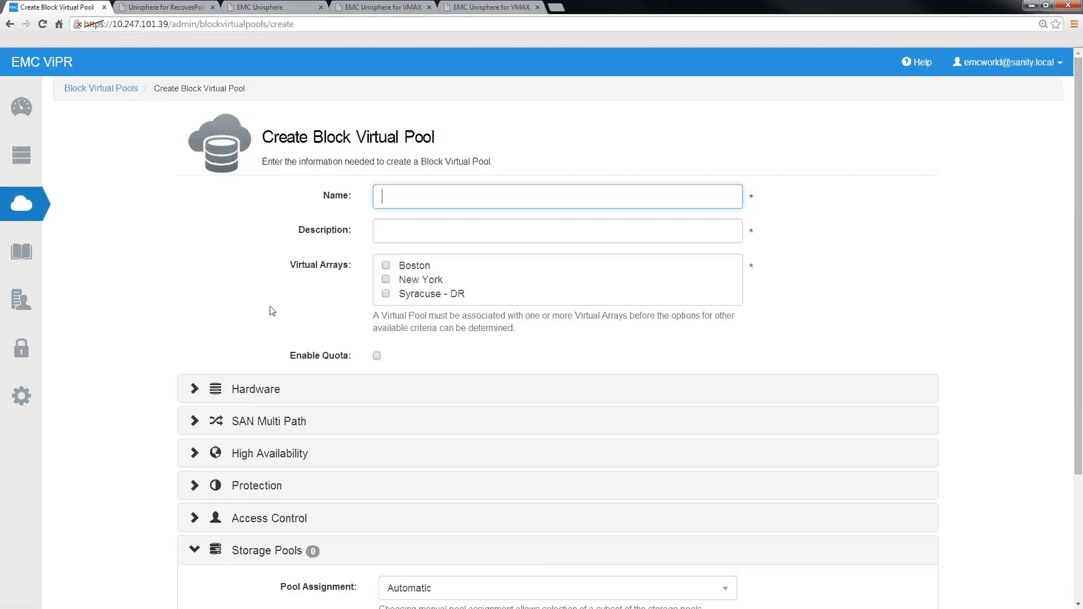
{"action": "type", "text": "New York Protection Pool"}
{"action": "key", "text": "Tab"}
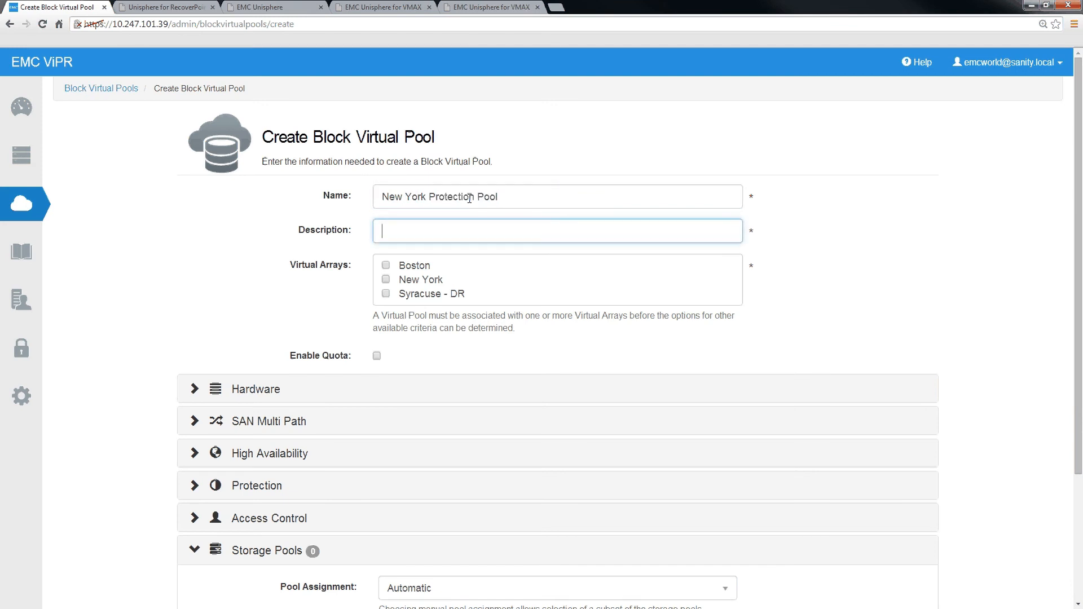
{"action": "type", "text": "Pool for Replication Storage for Boston prodc"}
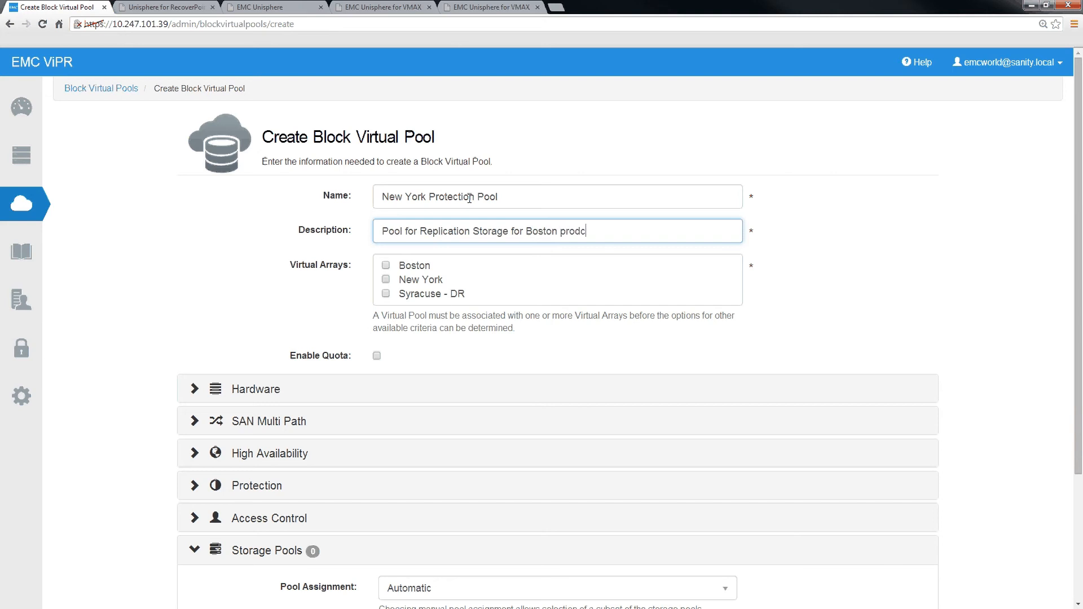
{"action": "key", "text": "BackSpace"}
{"action": "type", "text": "uction storage"}
Assign the New York virtual array to the pool, review its matching storage pools, and save it.
{"action": "left_click", "coordinate": [387, 280]}
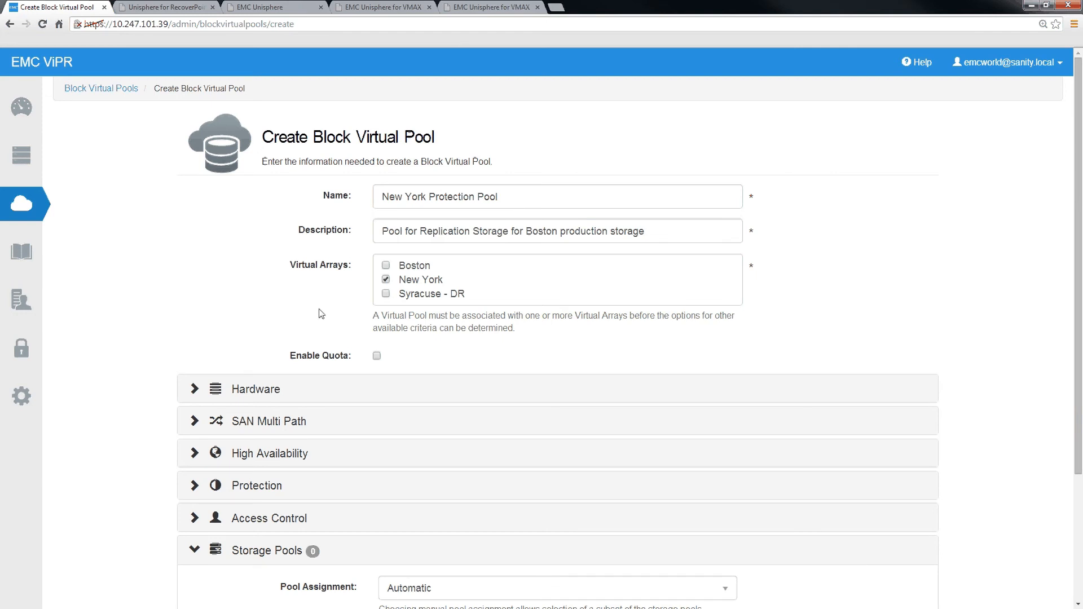
{"action": "scroll", "coordinate": [321, 314], "scroll_direction": "down", "scroll_amount": 6}
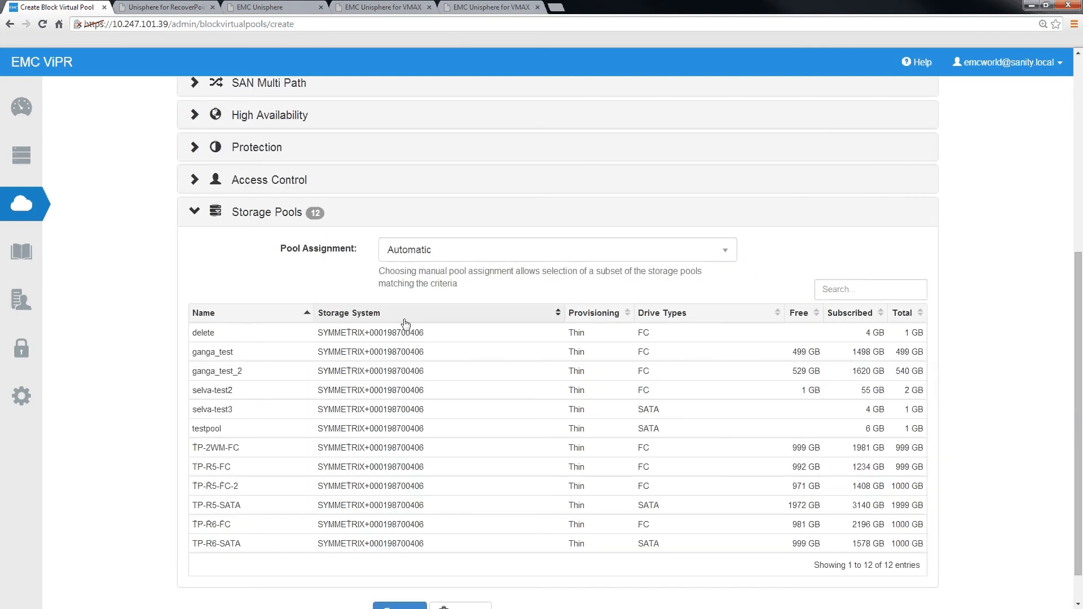
{"action": "scroll", "coordinate": [402, 537], "scroll_direction": "down", "scroll_amount": 1}
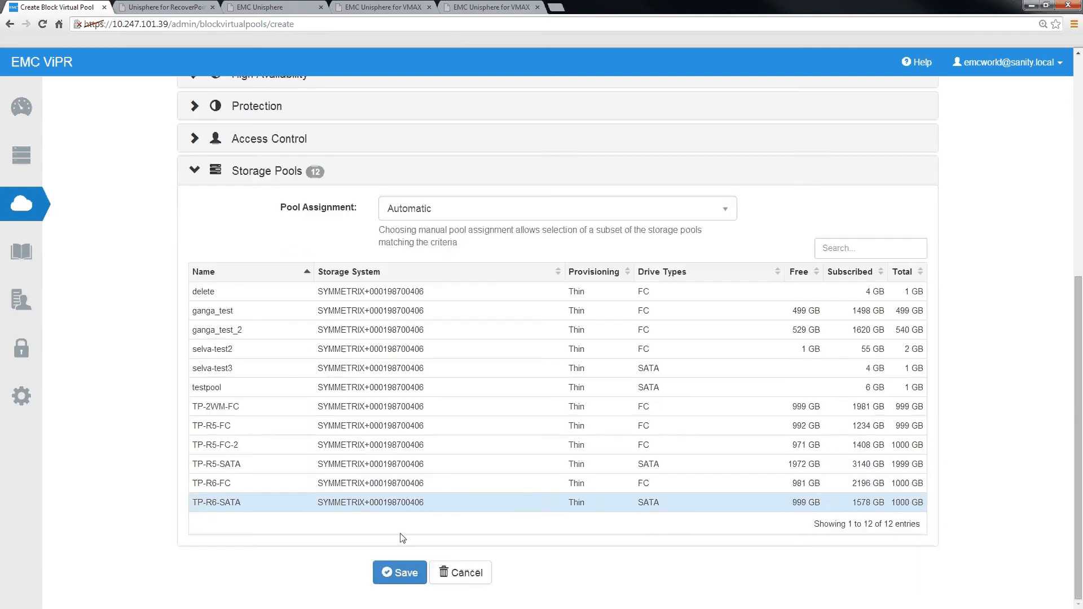
{"action": "left_click", "coordinate": [403, 573]}
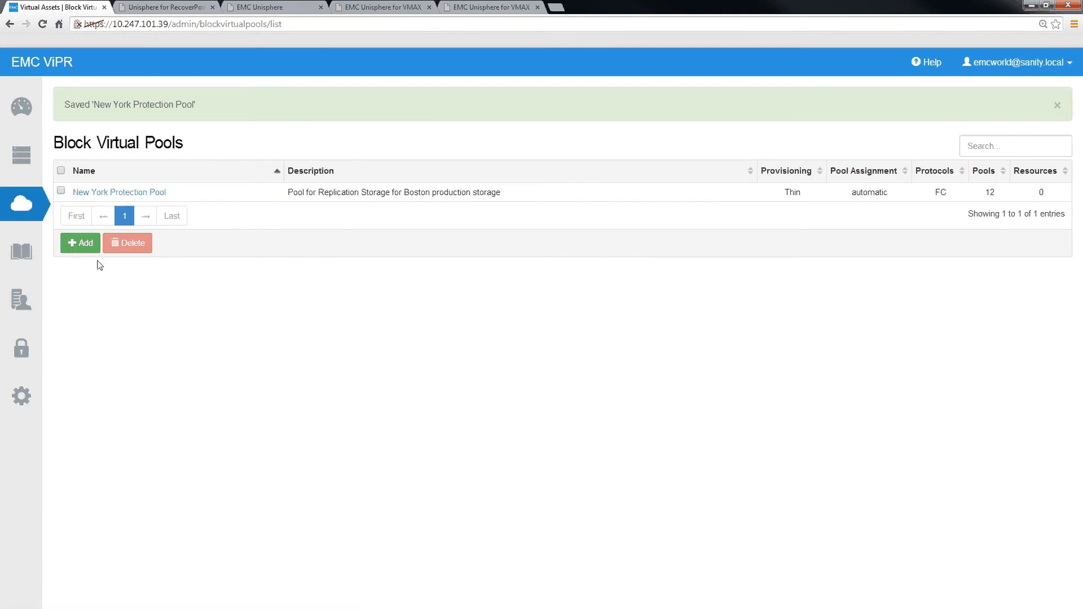
Start another block virtual pool named "Syracuse Protection Pool" with the description "Pool for Replication Storage for Boston production storage".
{"action": "left_click", "coordinate": [86, 249]}
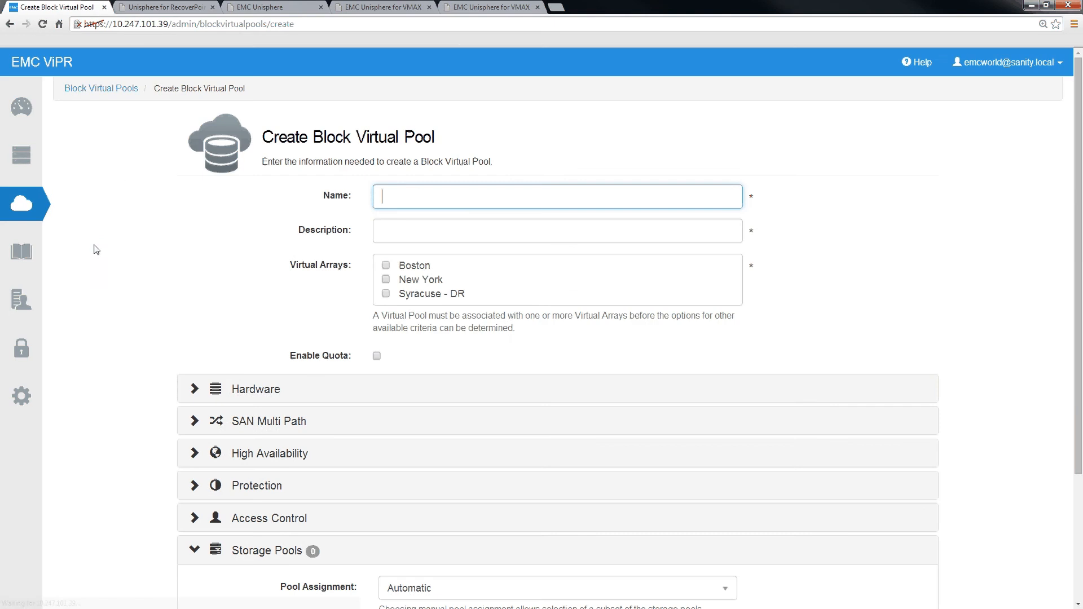
{"action": "type", "text": "Syracuse Protection Pool"}
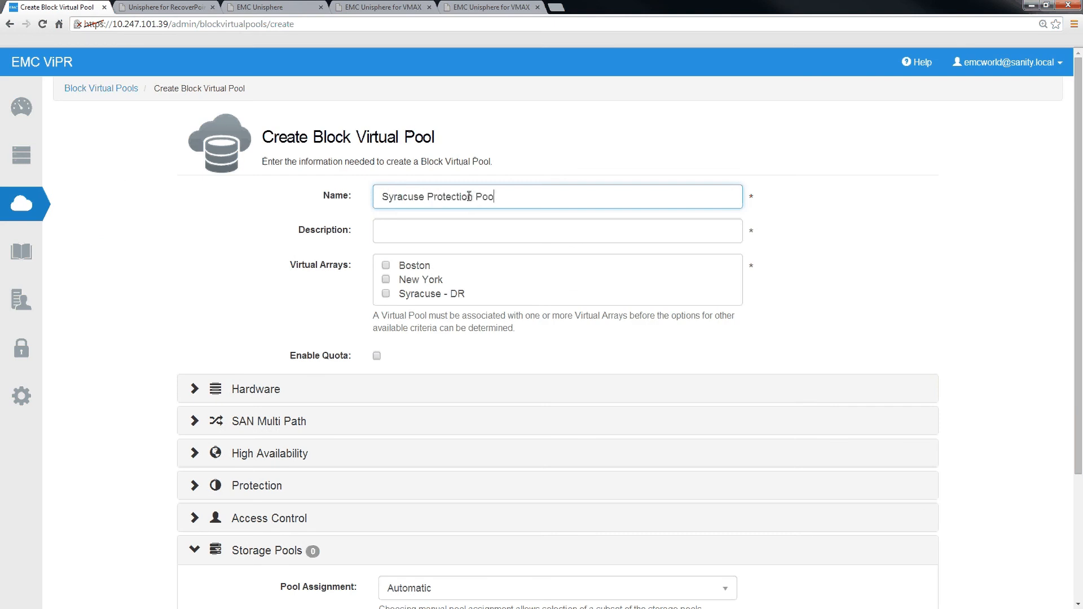
{"action": "key", "text": "Tab"}
{"action": "type", "text": "Pool for"}
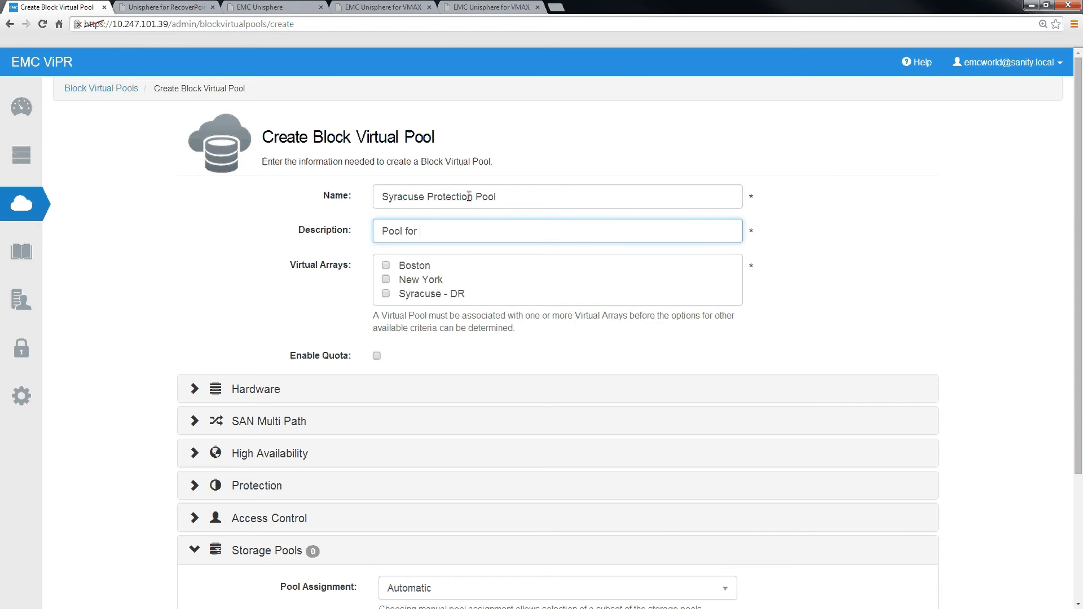
{"action": "type", "text": " Replication Storage for B"}
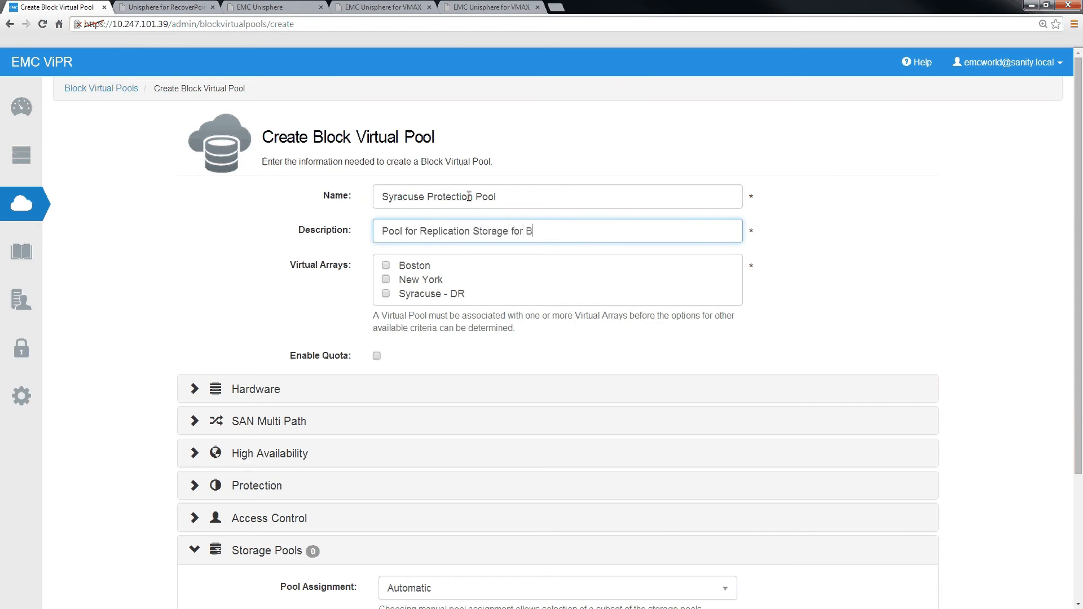
{"action": "type", "text": "oston production storage"}
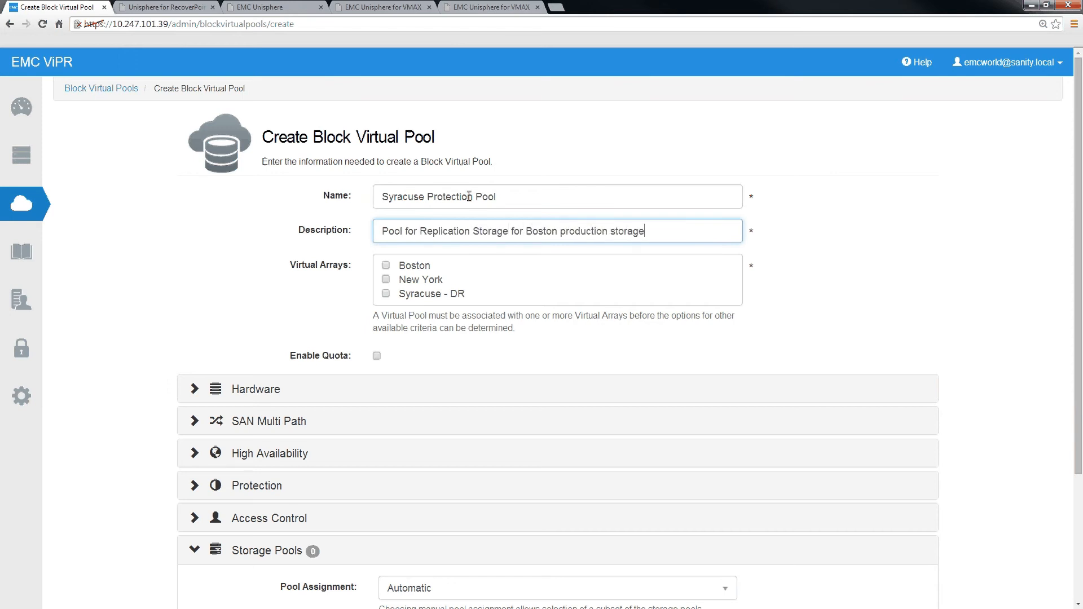
Assign the Syracuse - DR virtual array to the pool, review its matching storage pools, and save it.
{"action": "left_click", "coordinate": [387, 294]}
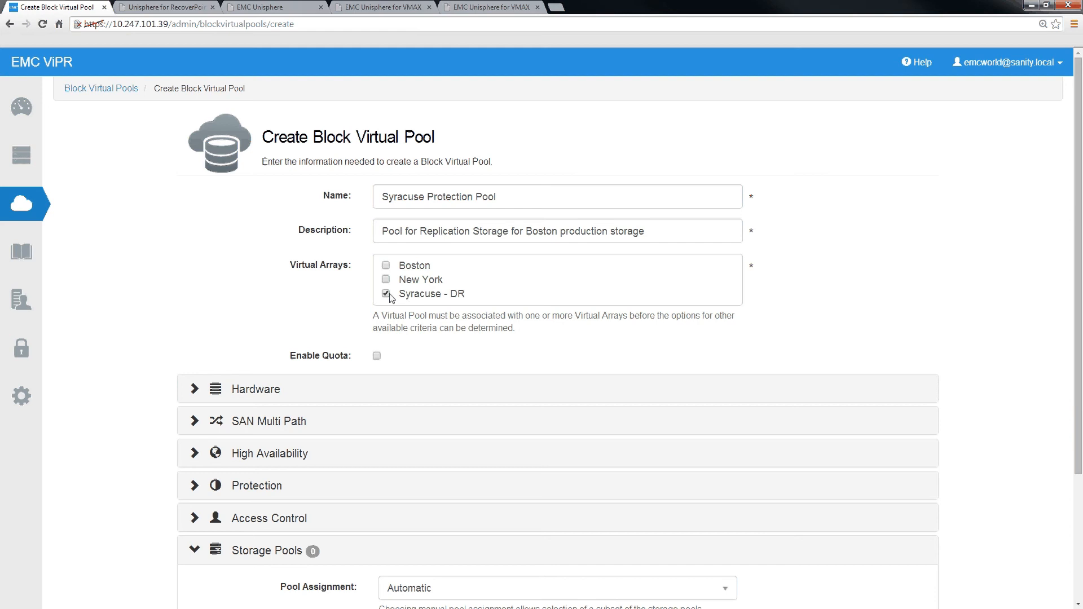
{"action": "scroll", "coordinate": [410, 305], "scroll_direction": "down", "scroll_amount": 5}
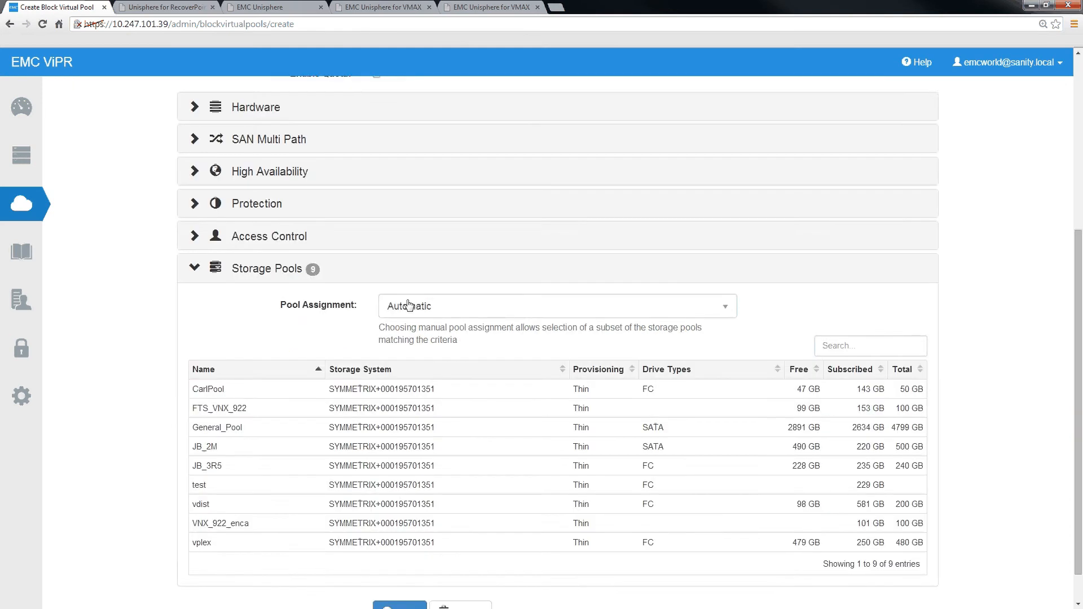
{"action": "scroll", "coordinate": [409, 305], "scroll_direction": "down", "scroll_amount": 1}
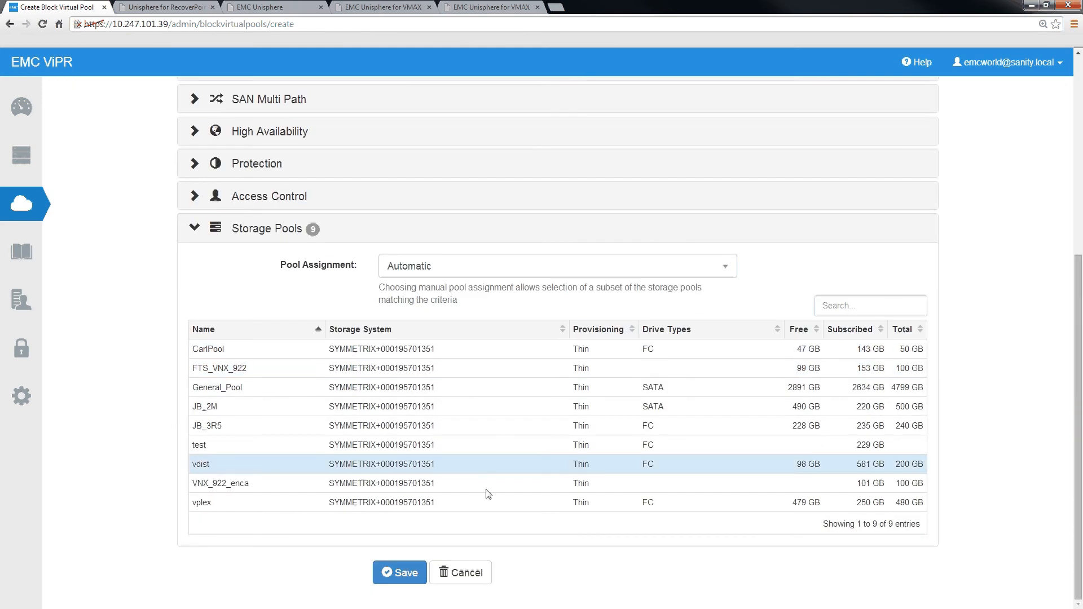
{"action": "left_click", "coordinate": [404, 580]}
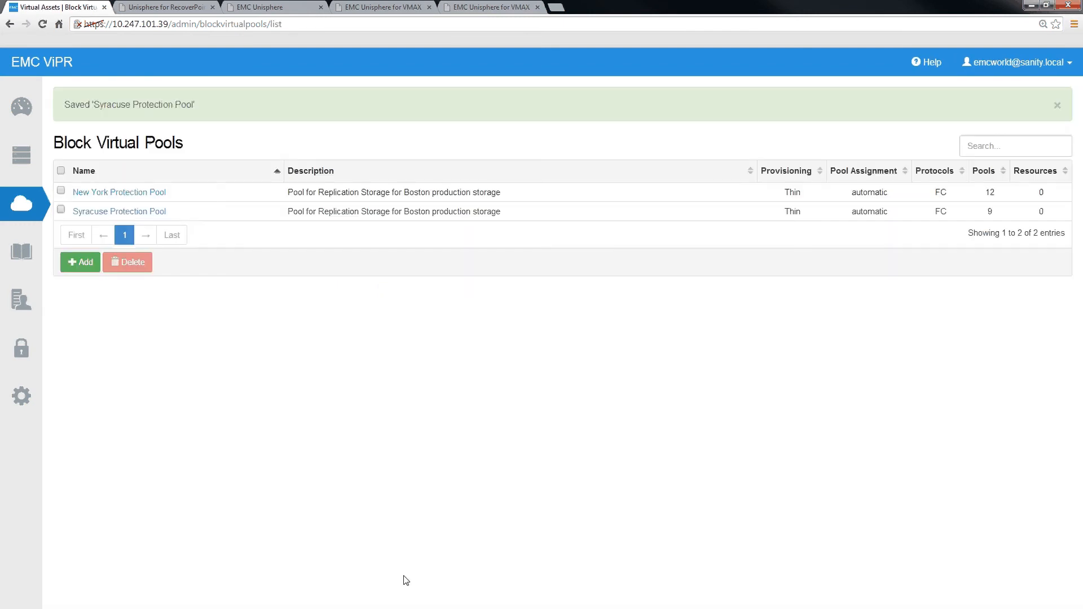
Start a block virtual pool named "Block with Protection", described as "Pool for new provision requests. Remote replication to NY and Syracuse, Local replication to Boston".
{"action": "left_click", "coordinate": [77, 263]}
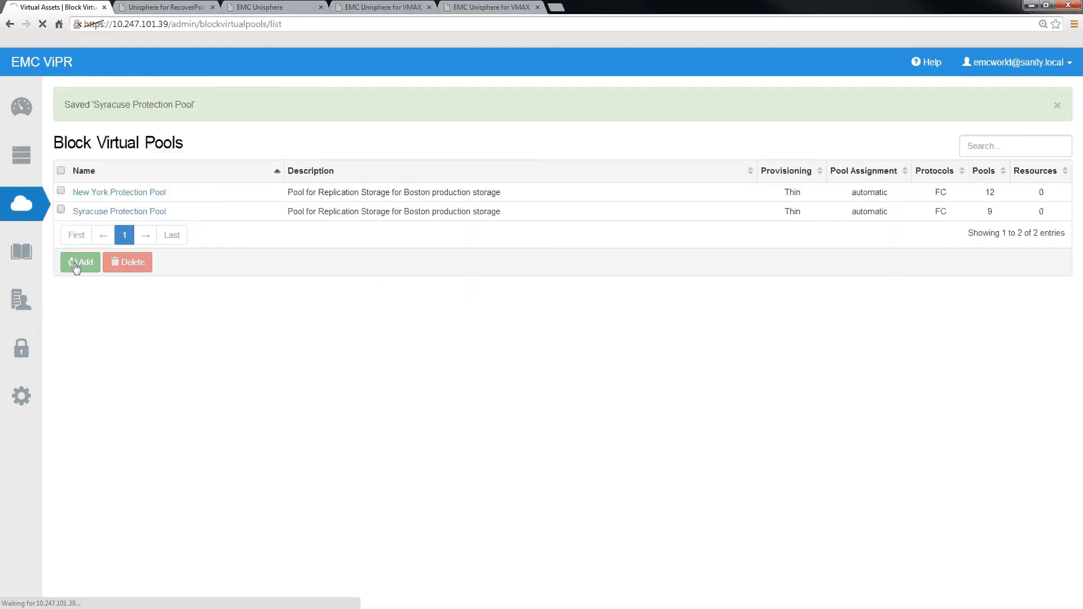
{"action": "type", "text": "Block"}
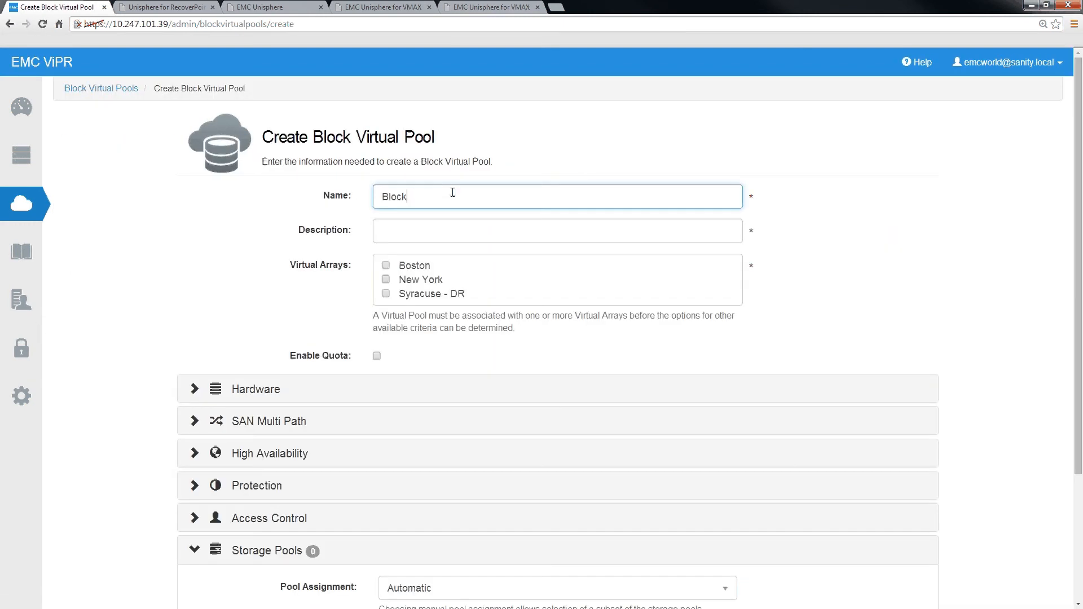
{"action": "type", "text": " with ProtectionPool for new pr"}
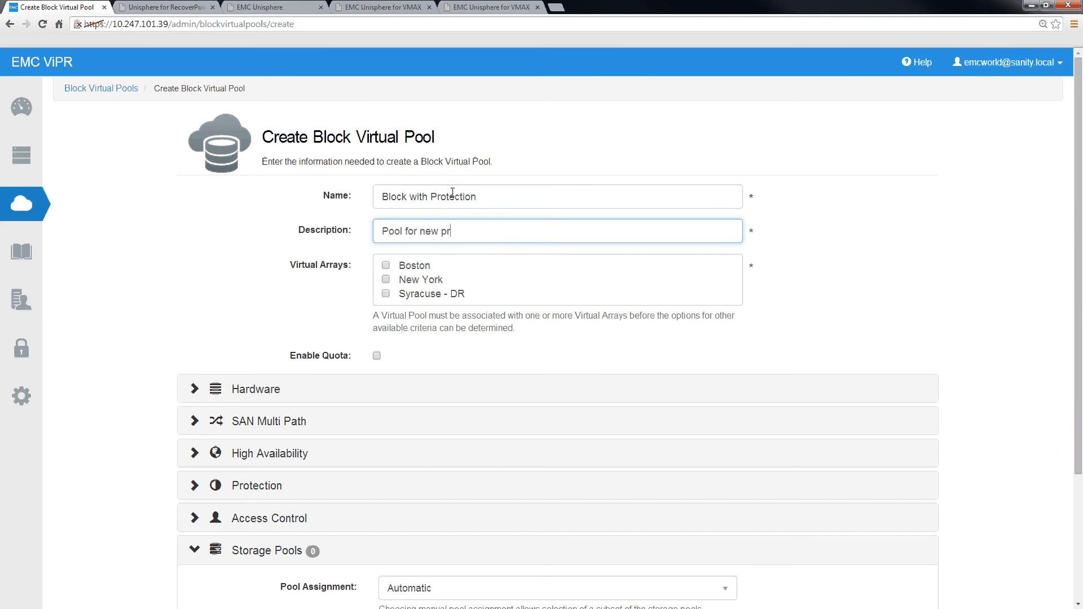
{"action": "type", "text": "ovision requests.  Remote replication t"}
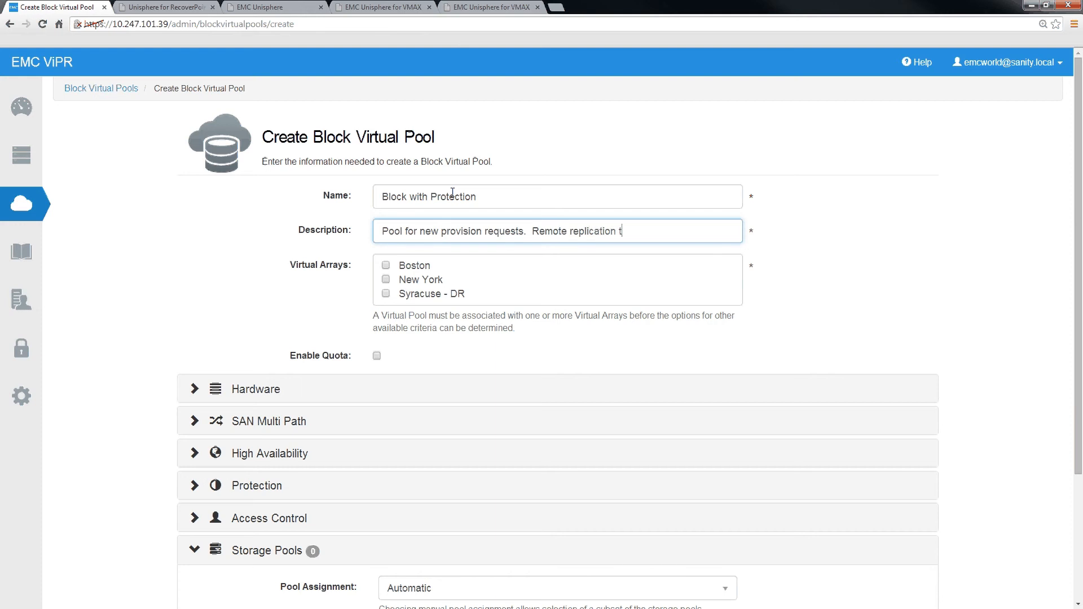
{"action": "type", "text": "o NY and Syracuse, Local replication t"}
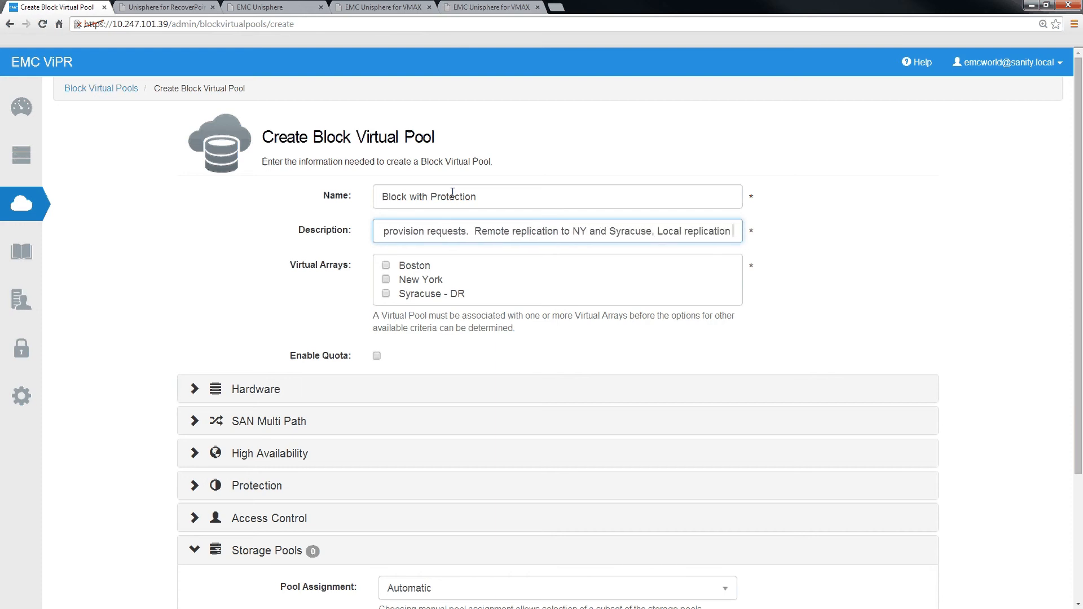
{"action": "type", "text": "o Boston"}
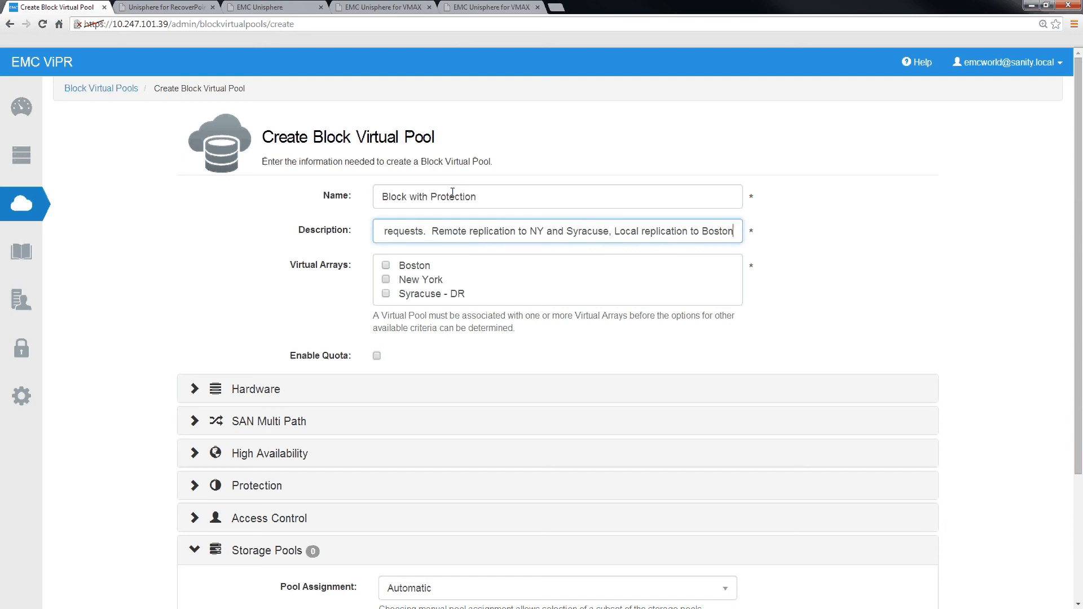
Assign the Boston virtual array to the pool and set its protection system to EMC RecoverPoint.
{"action": "left_click", "coordinate": [386, 266]}
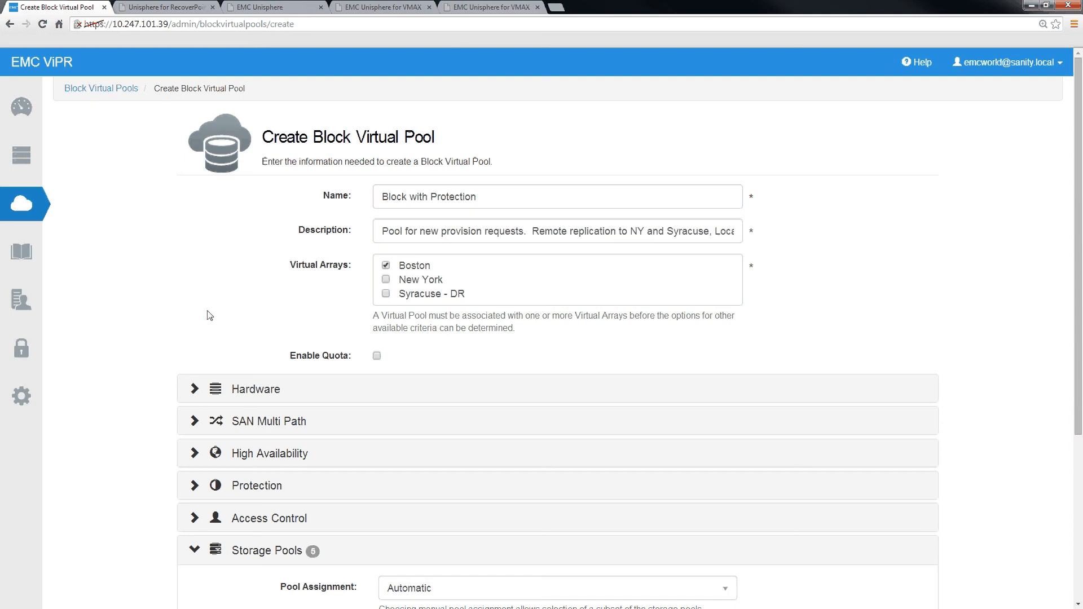
{"action": "scroll", "coordinate": [209, 314], "scroll_direction": "down", "scroll_amount": 2}
{"action": "scroll", "coordinate": [209, 315], "scroll_direction": "down", "scroll_amount": 2}
{"action": "left_click", "coordinate": [358, 240]}
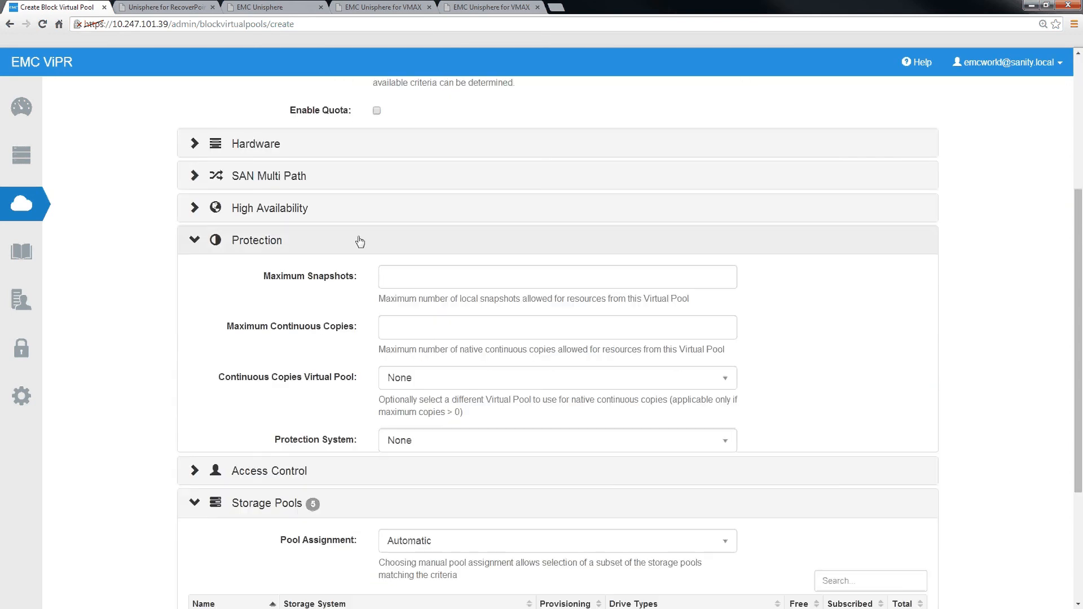
{"action": "scroll", "coordinate": [359, 241], "scroll_direction": "down", "scroll_amount": 2}
{"action": "scroll", "coordinate": [360, 241], "scroll_direction": "down", "scroll_amount": 2}
{"action": "left_click", "coordinate": [466, 215]}
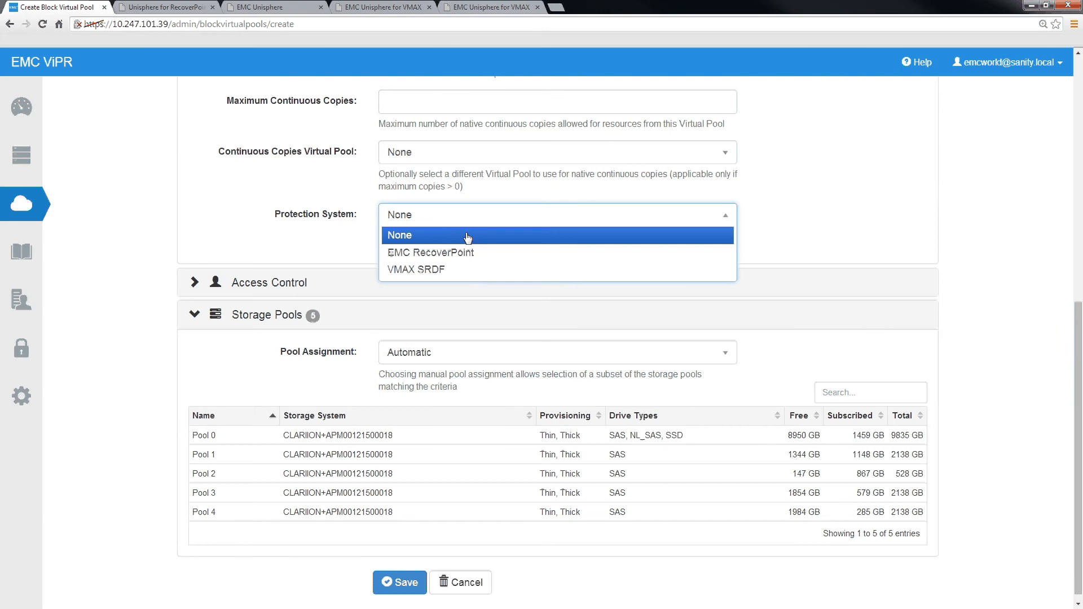
{"action": "left_click", "coordinate": [466, 252]}
Add a RecoverPoint copy targeting the New York virtual array and the New York Protection Pool.
{"action": "left_click", "coordinate": [524, 346]}
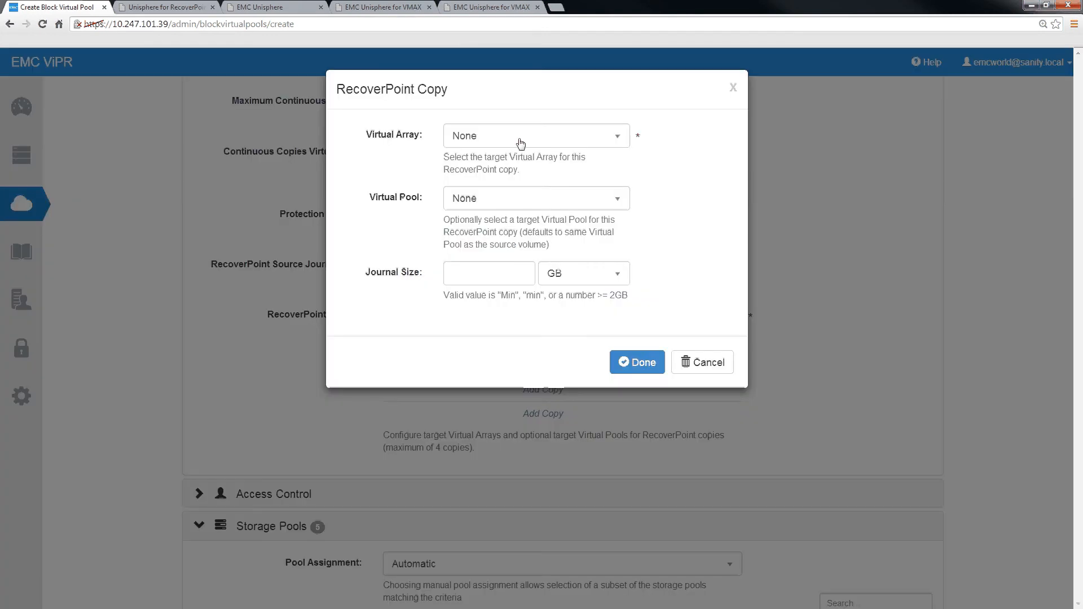
{"action": "left_click", "coordinate": [520, 144]}
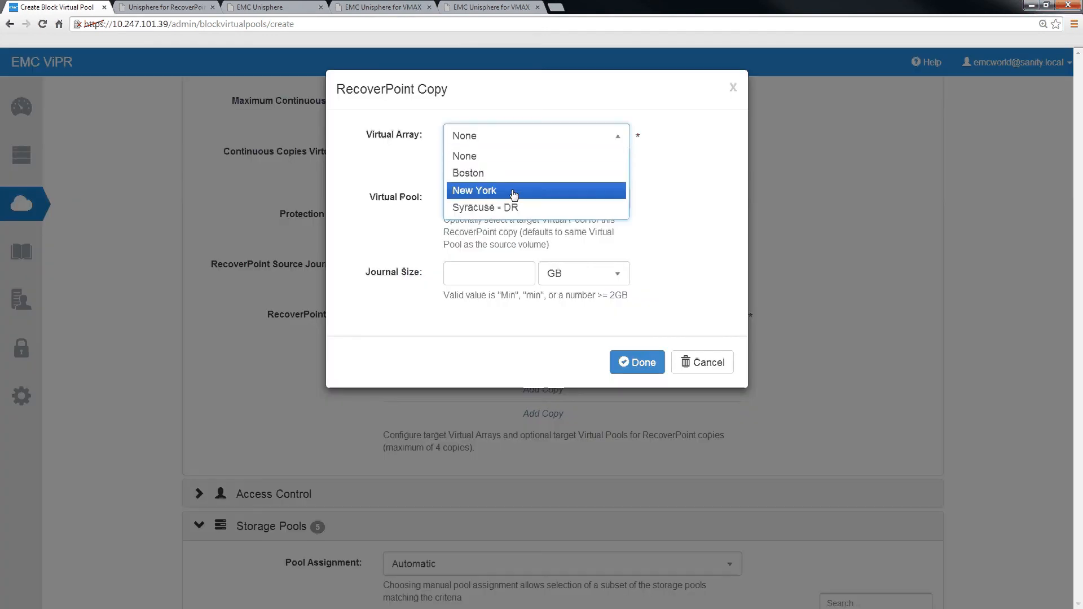
{"action": "left_click", "coordinate": [513, 192]}
{"action": "left_click", "coordinate": [514, 198]}
{"action": "left_click", "coordinate": [510, 236]}
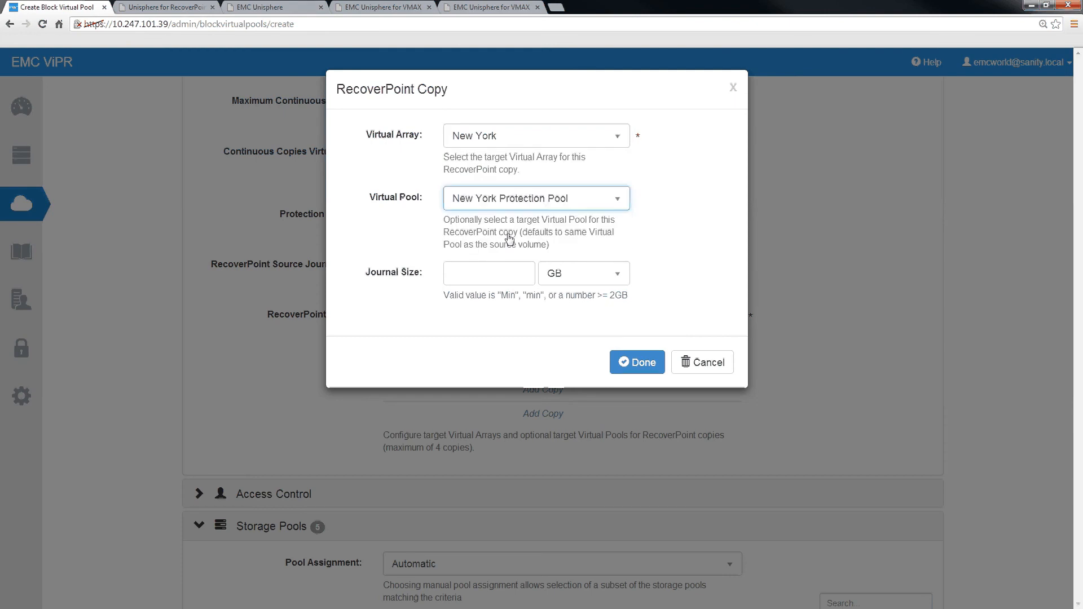
{"action": "left_click", "coordinate": [625, 363]}
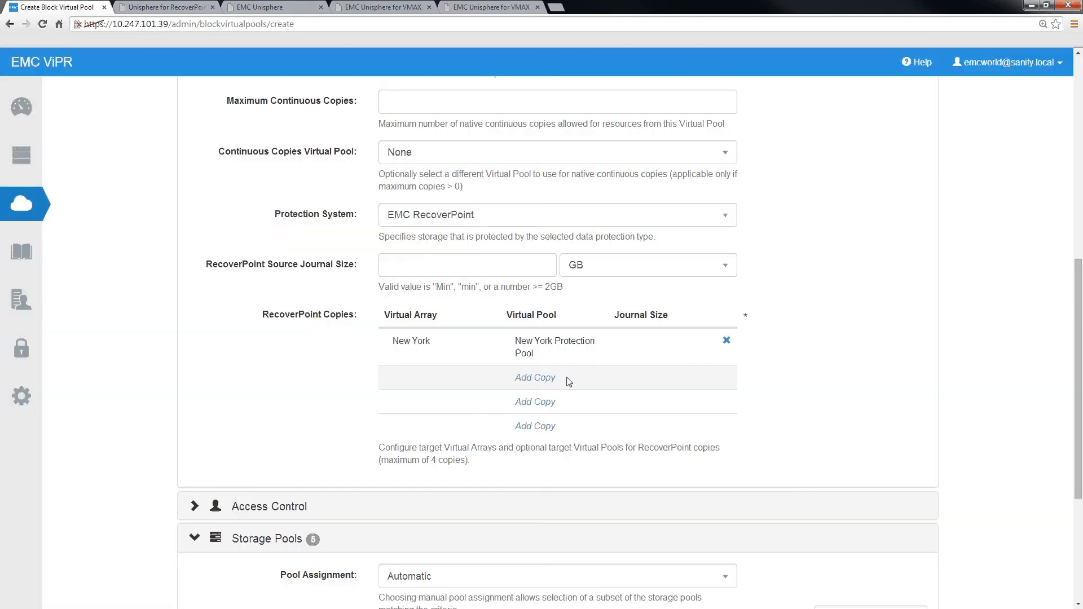
Add a second RecoverPoint copy targeting the Syracuse - DR virtual array and the Syracuse Protection Pool.
{"action": "left_click", "coordinate": [569, 382]}
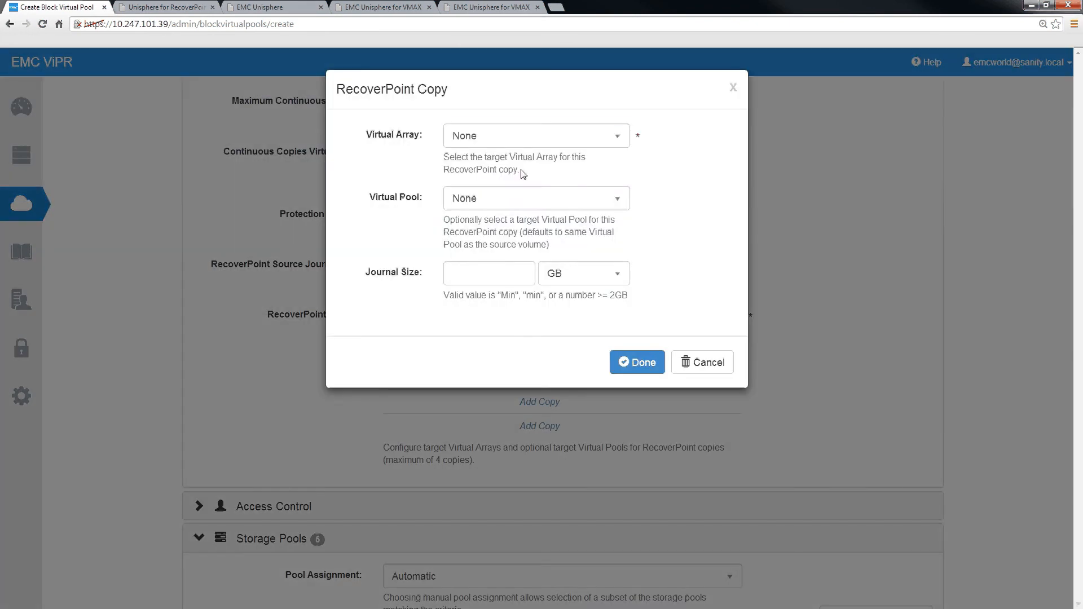
{"action": "left_click", "coordinate": [519, 139]}
{"action": "left_click", "coordinate": [514, 207]}
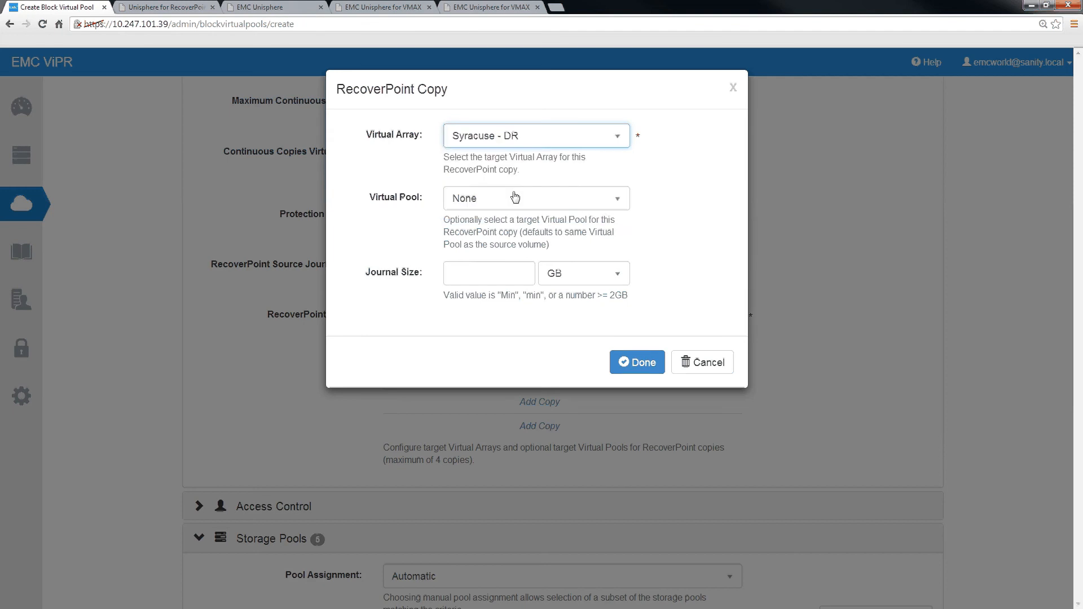
{"action": "left_click", "coordinate": [514, 197]}
{"action": "left_click", "coordinate": [509, 233]}
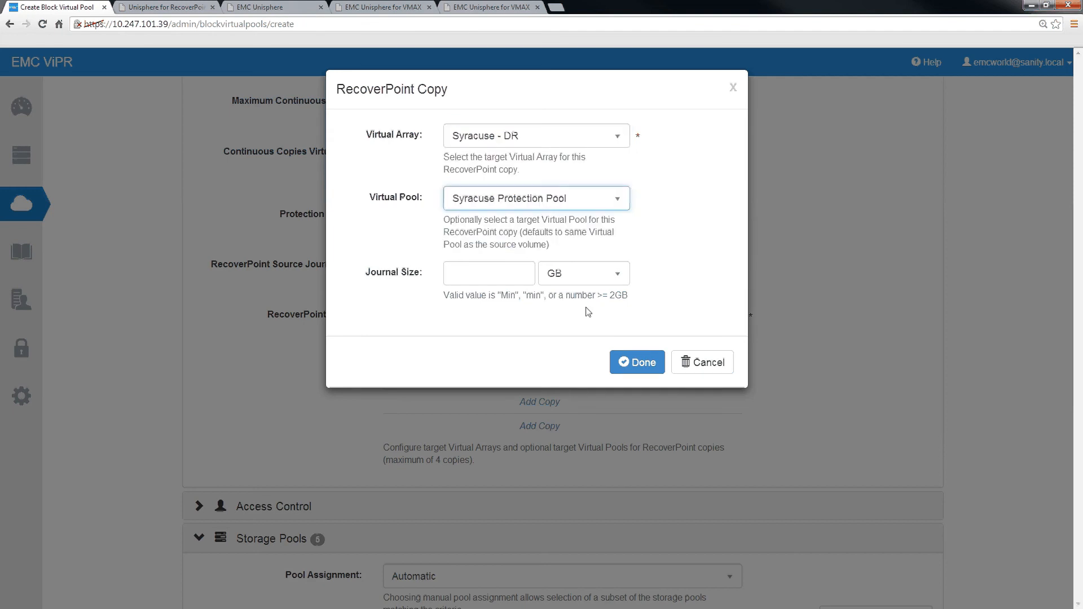
{"action": "left_click", "coordinate": [630, 366]}
Add a local RecoverPoint copy targeting the Boston virtual array without a specific virtual pool, and save the Block with Protection pool.
{"action": "left_click", "coordinate": [540, 417]}
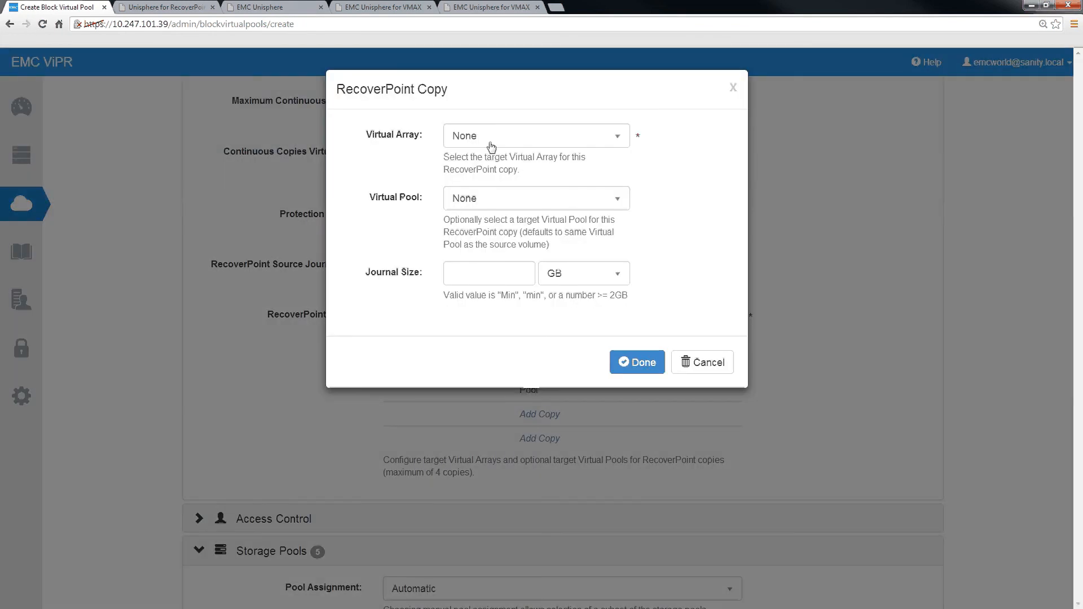
{"action": "left_click", "coordinate": [491, 145]}
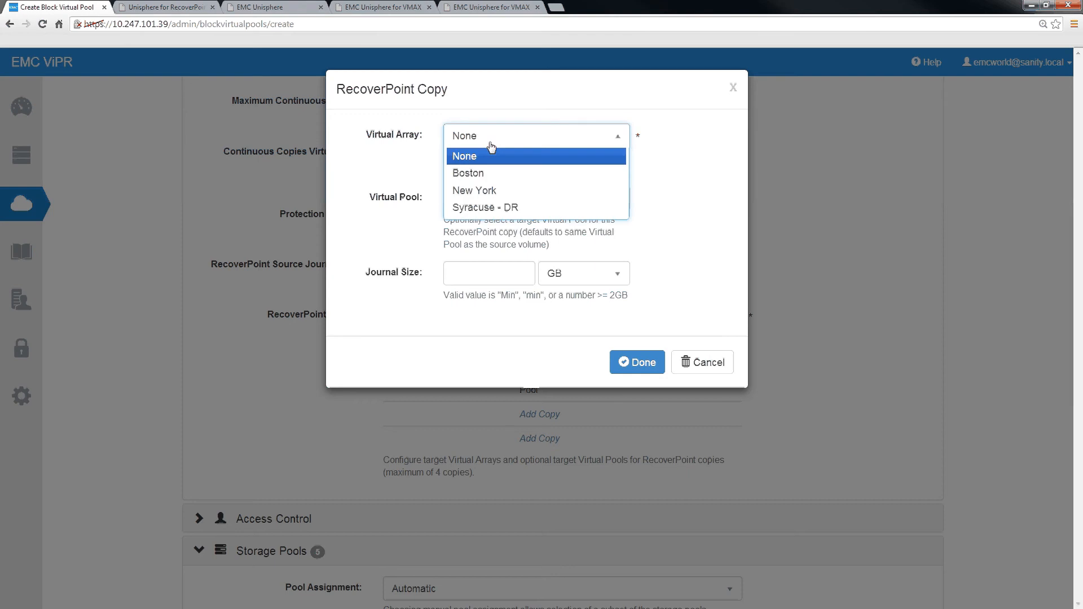
{"action": "left_click", "coordinate": [486, 173]}
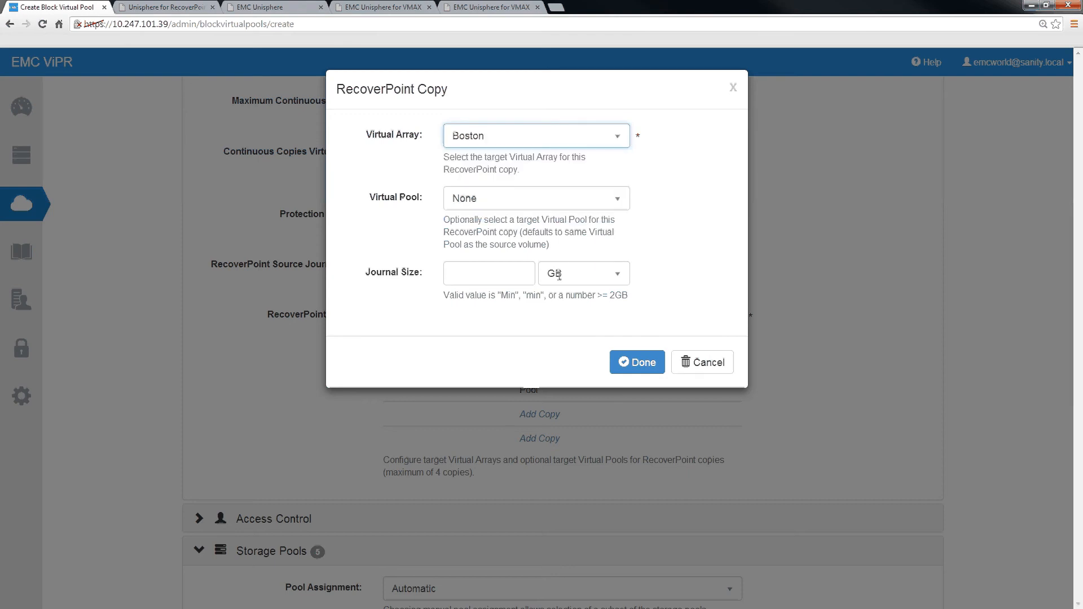
{"action": "left_click", "coordinate": [625, 361]}
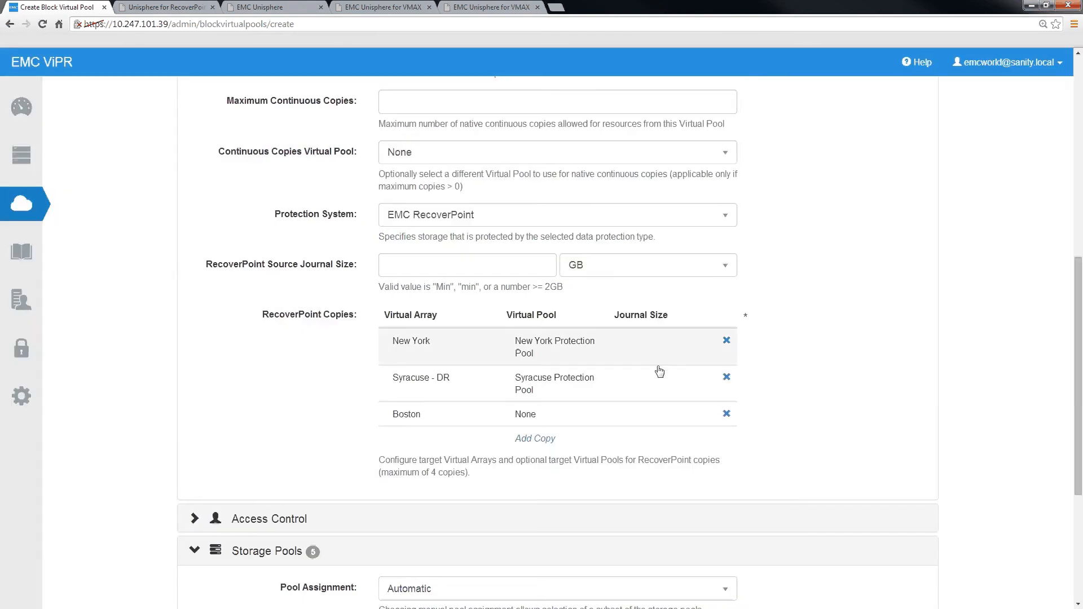
{"action": "scroll", "coordinate": [823, 443], "scroll_direction": "down", "scroll_amount": 4}
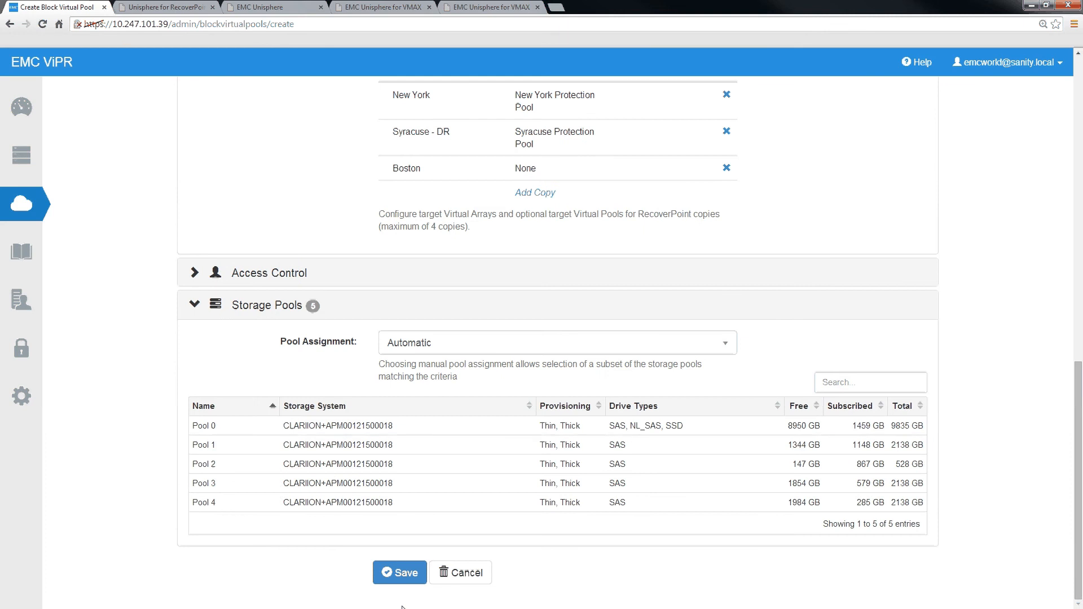
{"action": "left_click", "coordinate": [395, 571]}
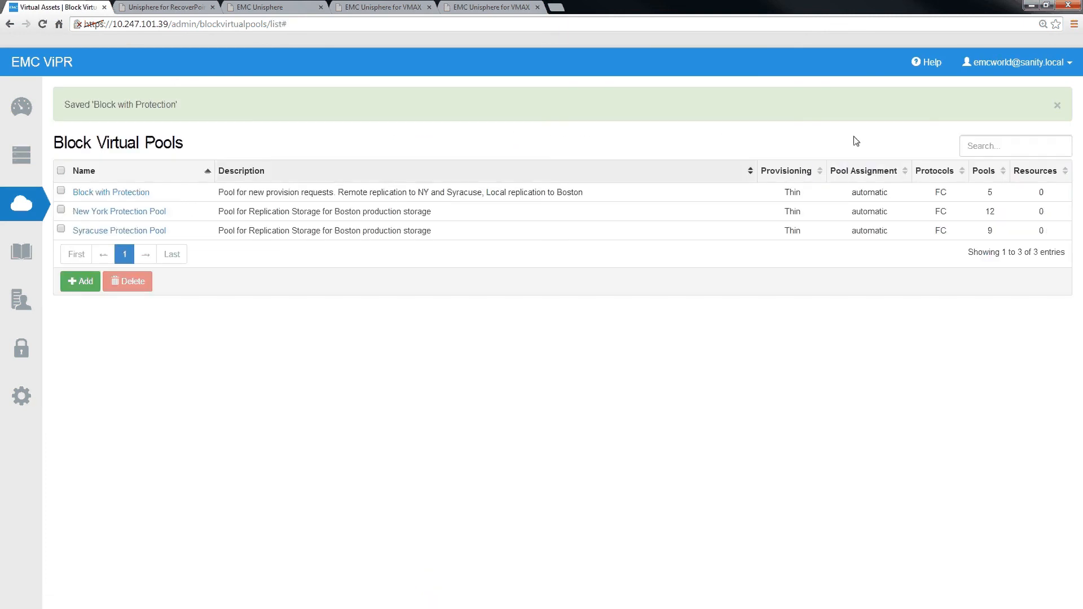
Switch to User Mode and open the Create Block Volume for a Host service from the catalog's Block Storage Services.
{"action": "left_click", "coordinate": [1010, 69]}
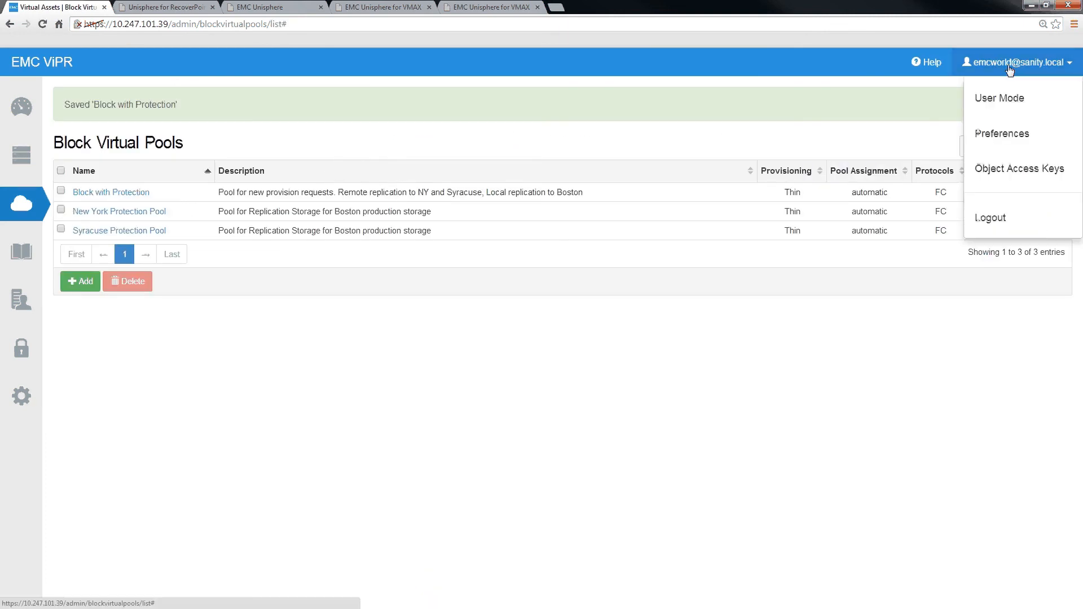
{"action": "left_click", "coordinate": [1007, 99]}
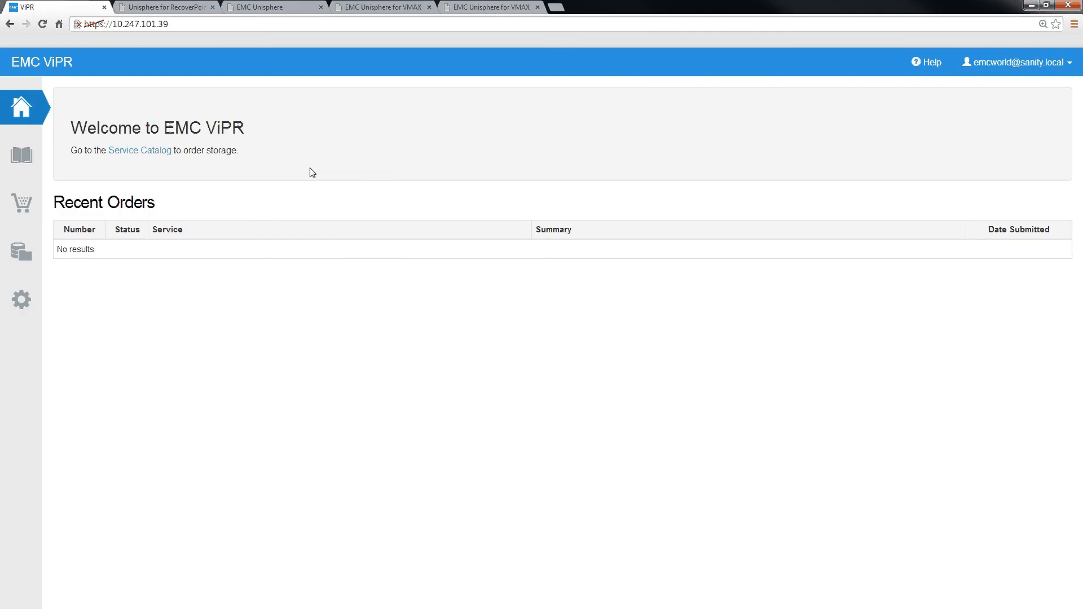
{"action": "left_click", "coordinate": [25, 159]}
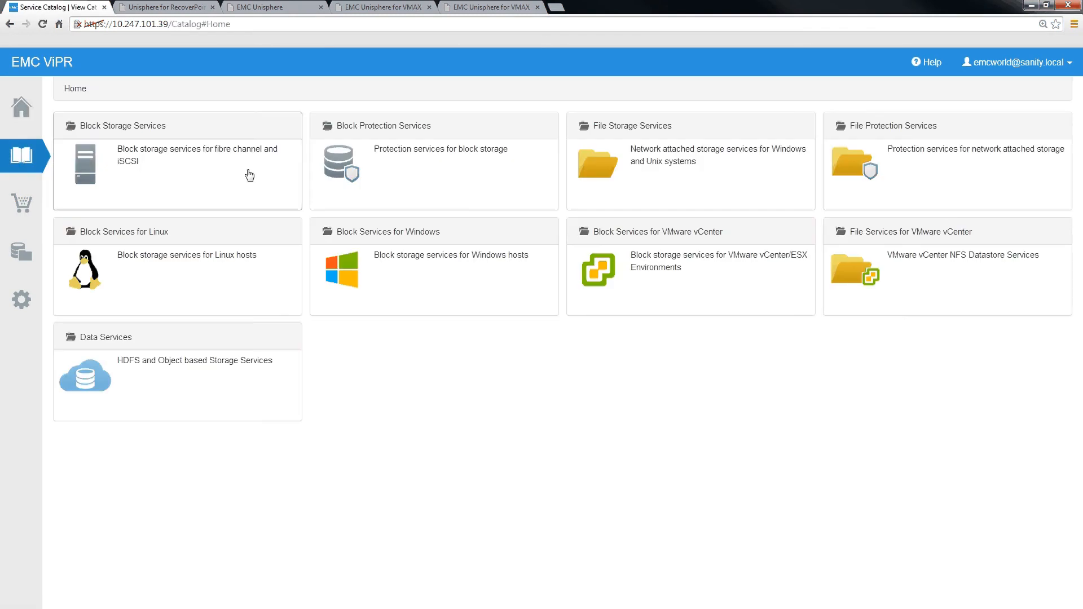
{"action": "left_click", "coordinate": [249, 175]}
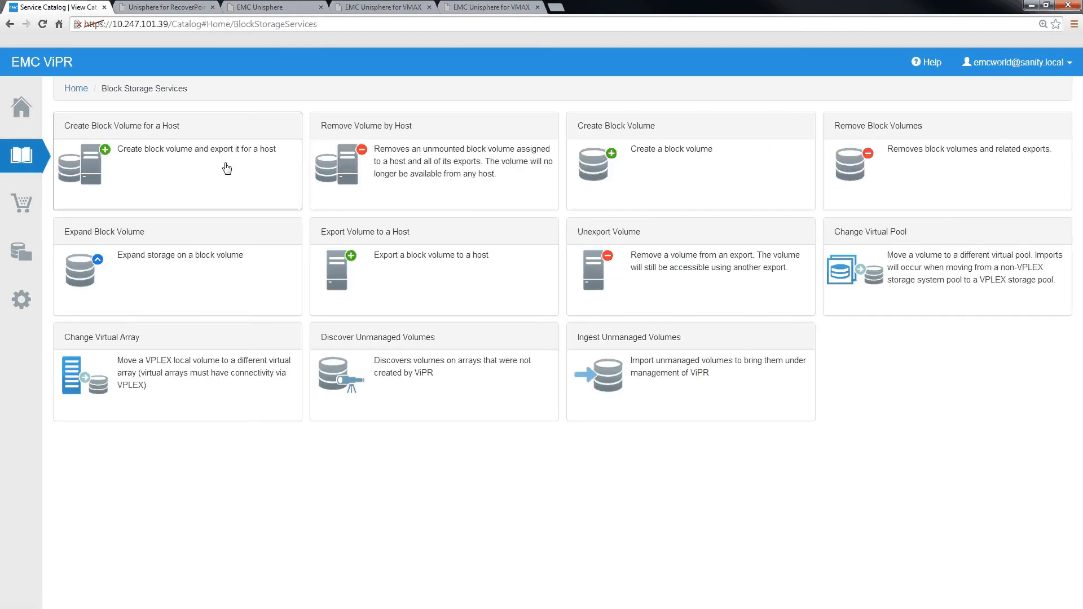
{"action": "left_click", "coordinate": [227, 168]}
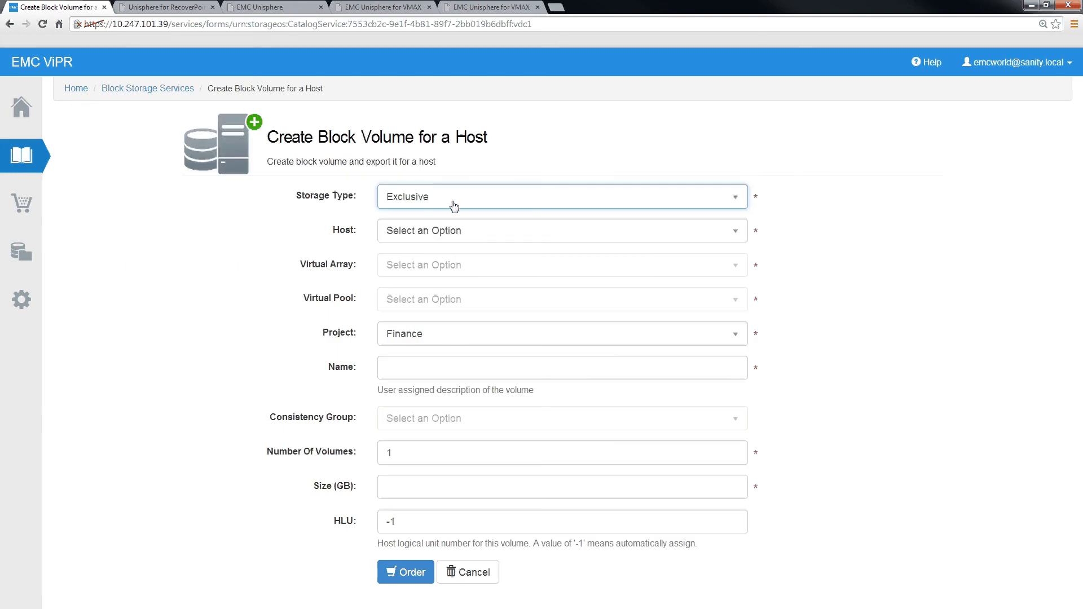
Choose host OracleServer.lss.emc.com, the Boston virtual array and the Block with Protection virtual pool for the new volume.
{"action": "left_click", "coordinate": [455, 231]}
{"action": "left_click", "coordinate": [451, 266]}
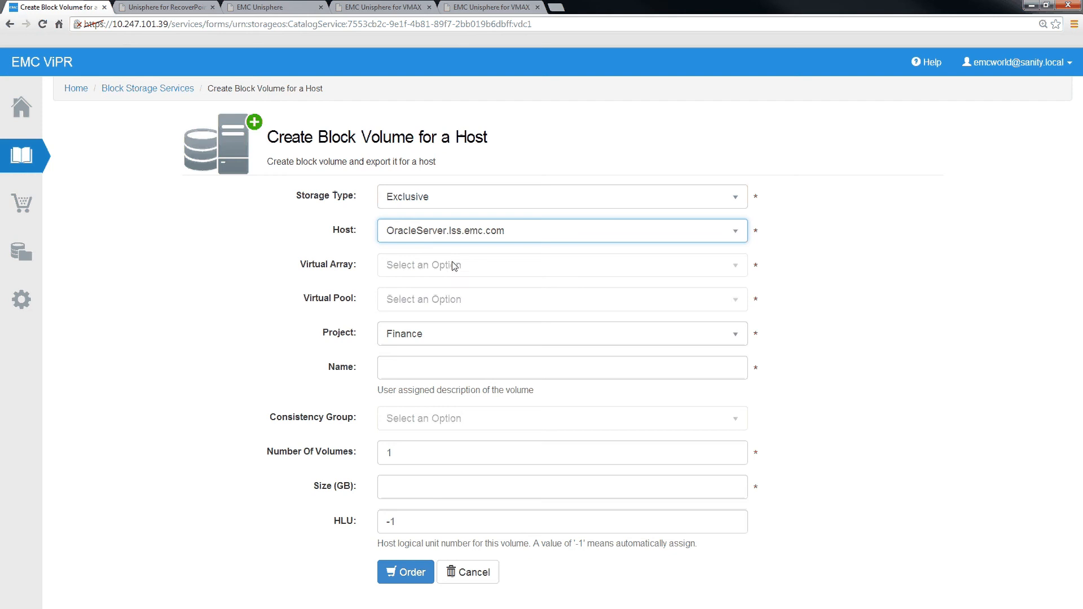
{"action": "left_click", "coordinate": [453, 265]}
{"action": "left_click", "coordinate": [451, 278]}
{"action": "left_click", "coordinate": [449, 302]}
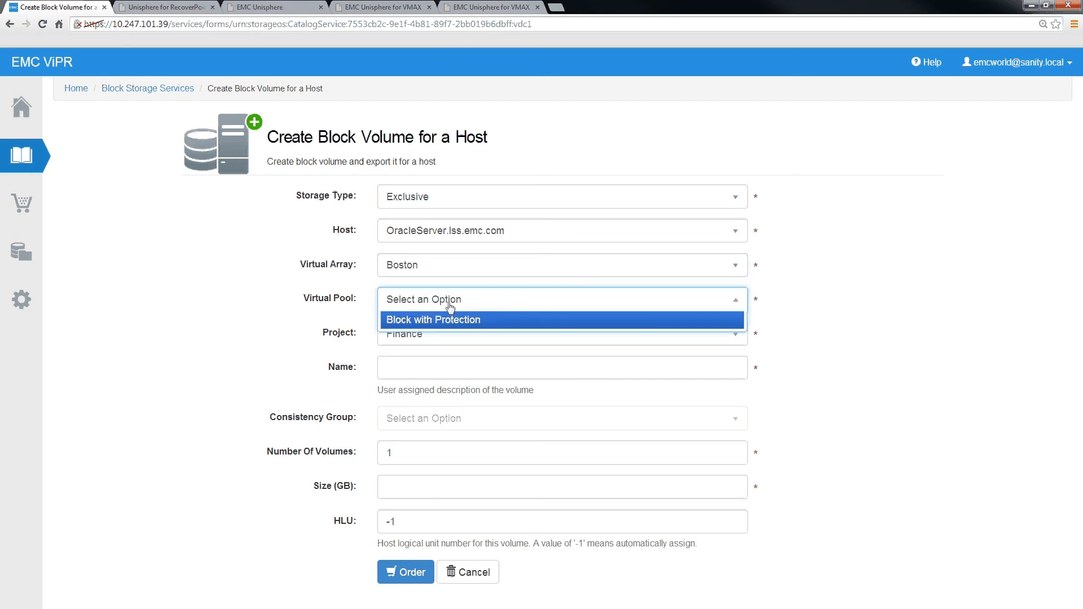
{"action": "left_click", "coordinate": [447, 319]}
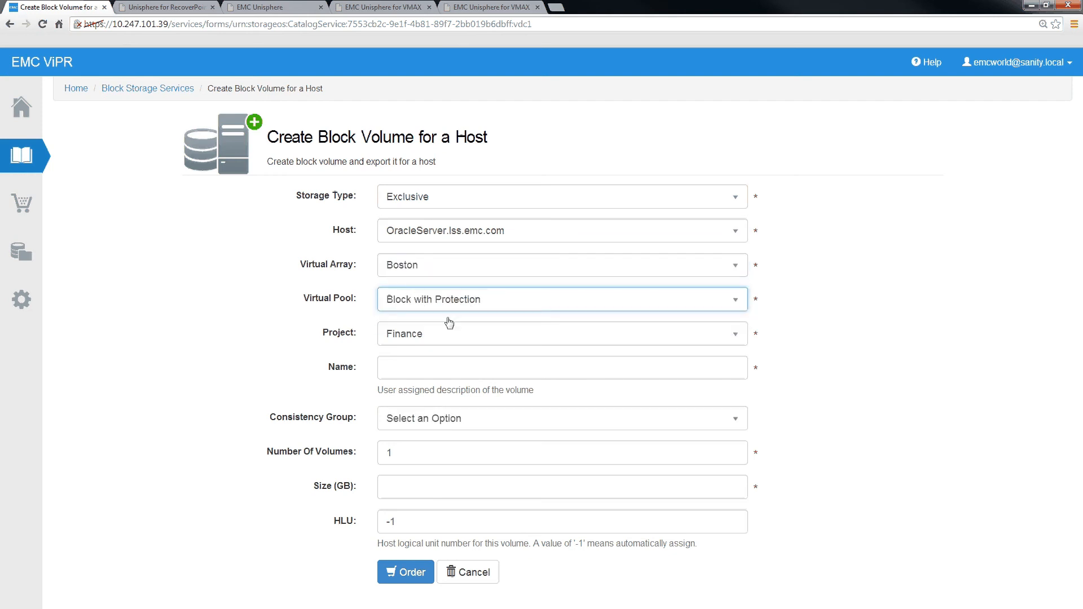
Name the volume OracleDB, set its size to 50 GB, and submit the order.
{"action": "left_click", "coordinate": [440, 364]}
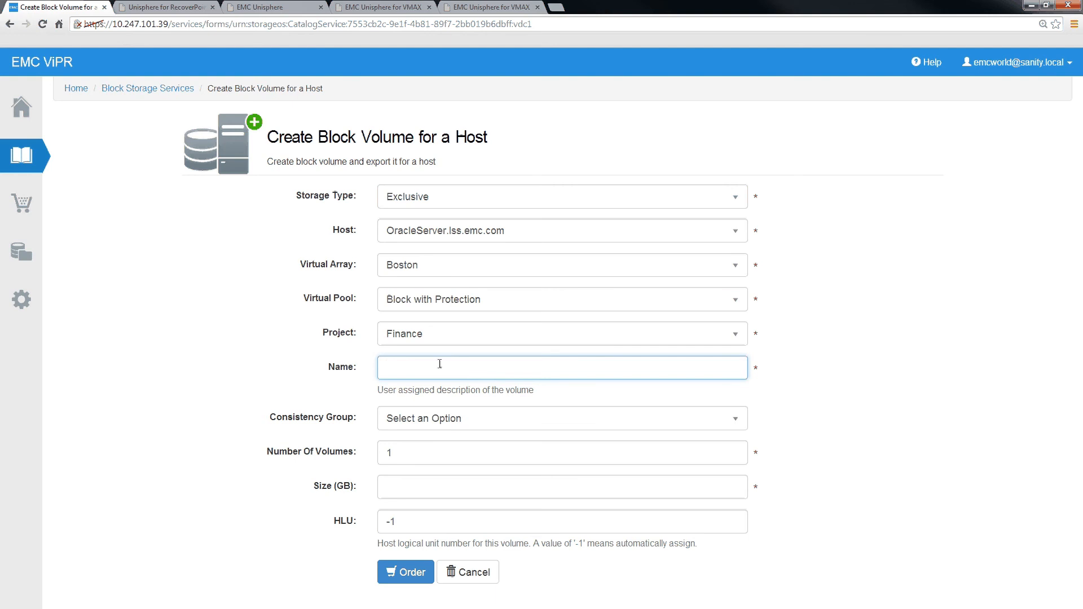
{"action": "type", "text": "OracleDB"}
{"action": "left_click", "coordinate": [424, 487]}
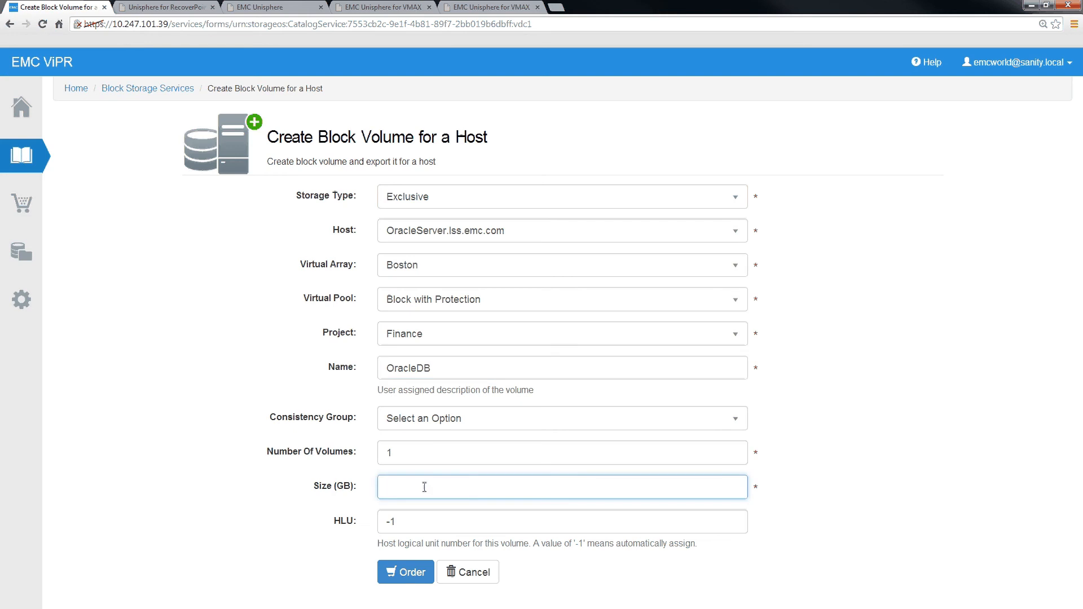
{"action": "type", "text": "50"}
{"action": "left_click", "coordinate": [405, 573]}
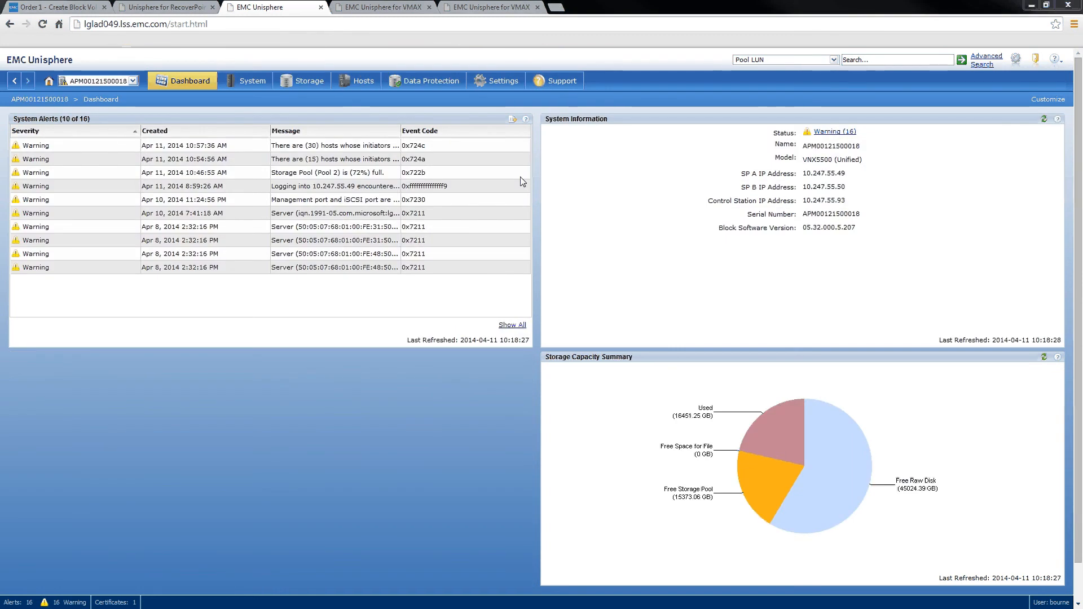
Filter the storage system's LUNs by Oracle and select all the matching OracleDB source, target and journal LUNs.
{"action": "left_click", "coordinate": [294, 89]}
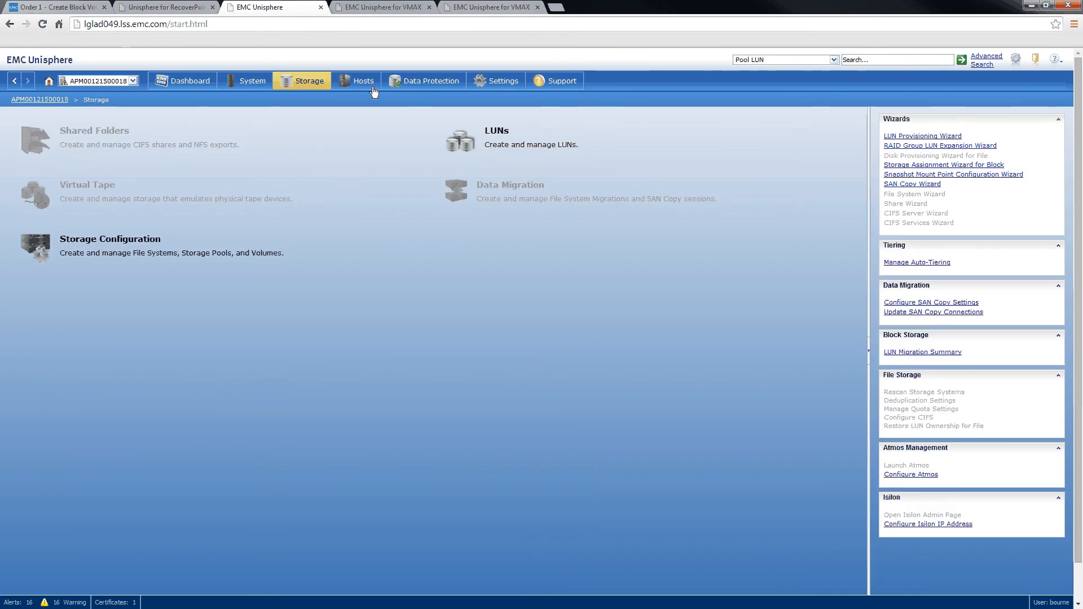
{"action": "left_click", "coordinate": [507, 152]}
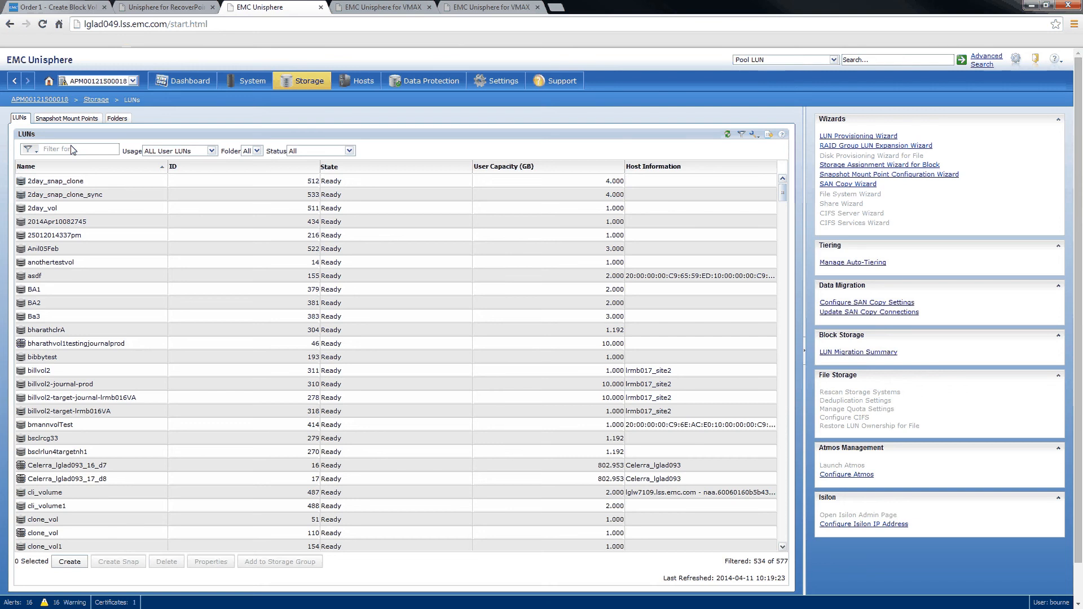
{"action": "left_click", "coordinate": [72, 149]}
{"action": "type", "text": "Oracle"}
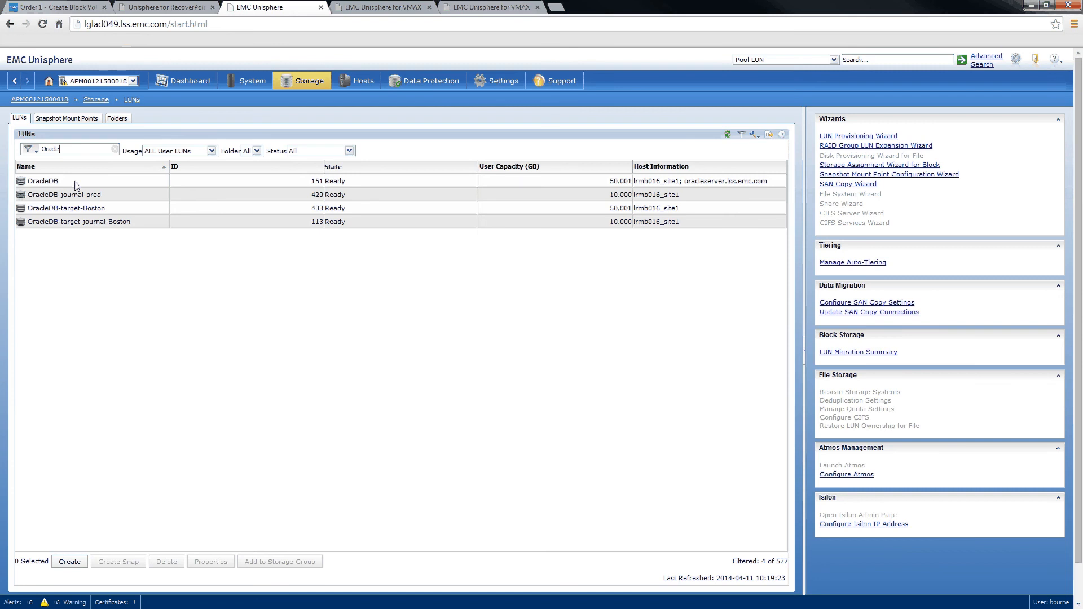
{"action": "left_click_drag", "start_coordinate": [75, 183], "coordinate": [78, 223]}
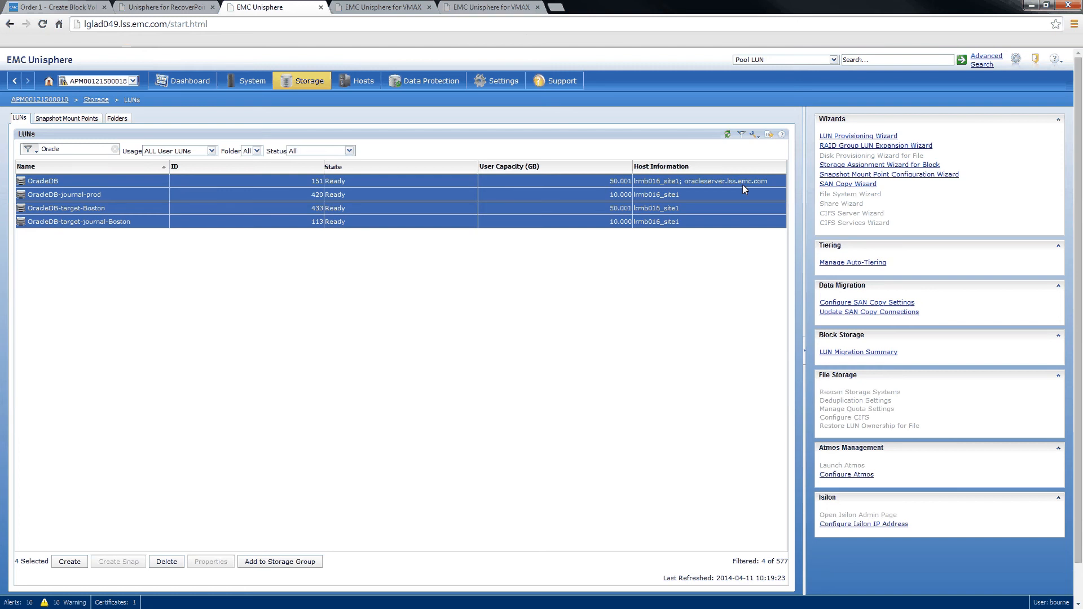
Switch to the first Unisphere for VMAX session and list the TDEV virtual volumes of the local VMAX10K array.
{"action": "left_click", "coordinate": [359, 8]}
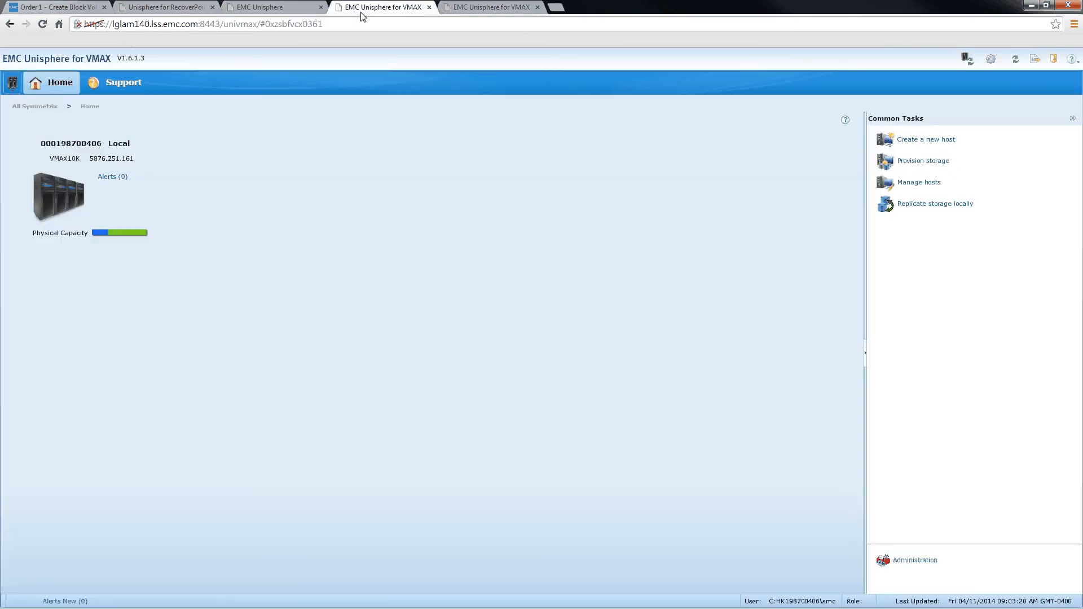
{"action": "left_click", "coordinate": [67, 183]}
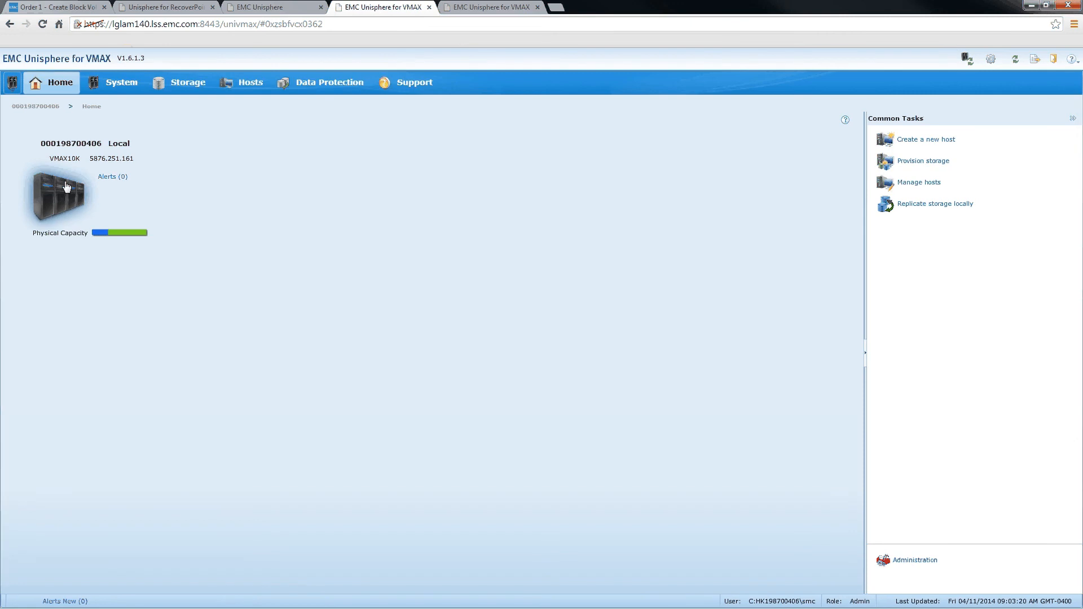
{"action": "left_click", "coordinate": [190, 83]}
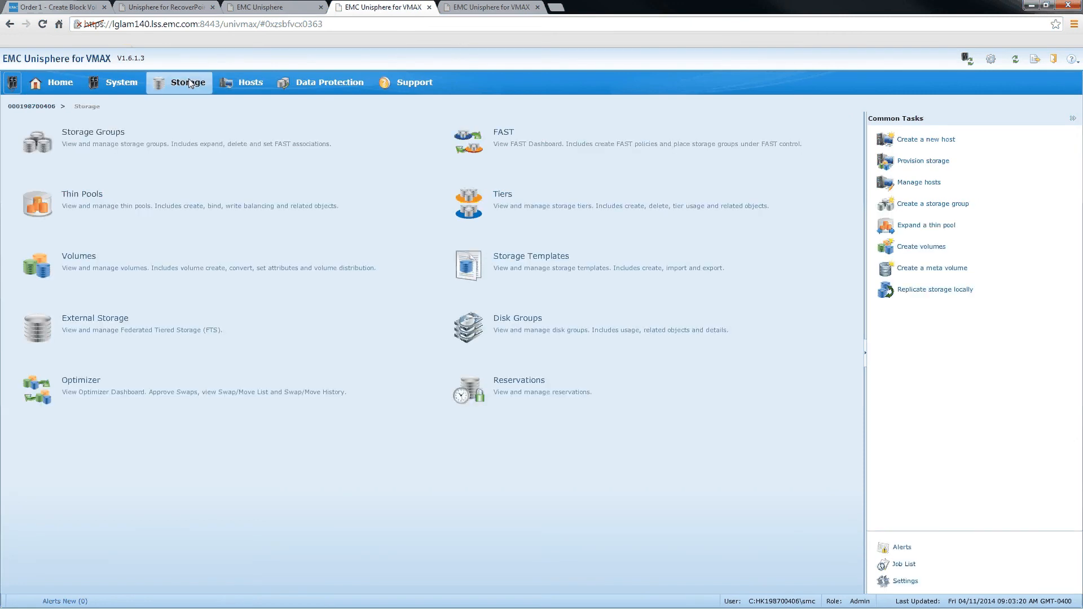
{"action": "left_click", "coordinate": [133, 256]}
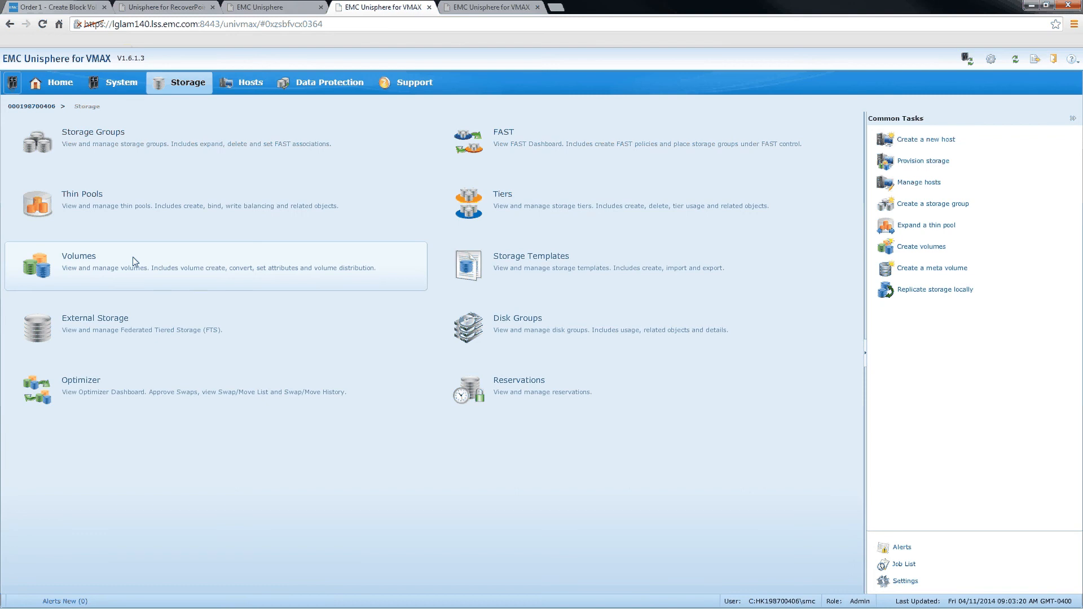
{"action": "left_click", "coordinate": [133, 256]}
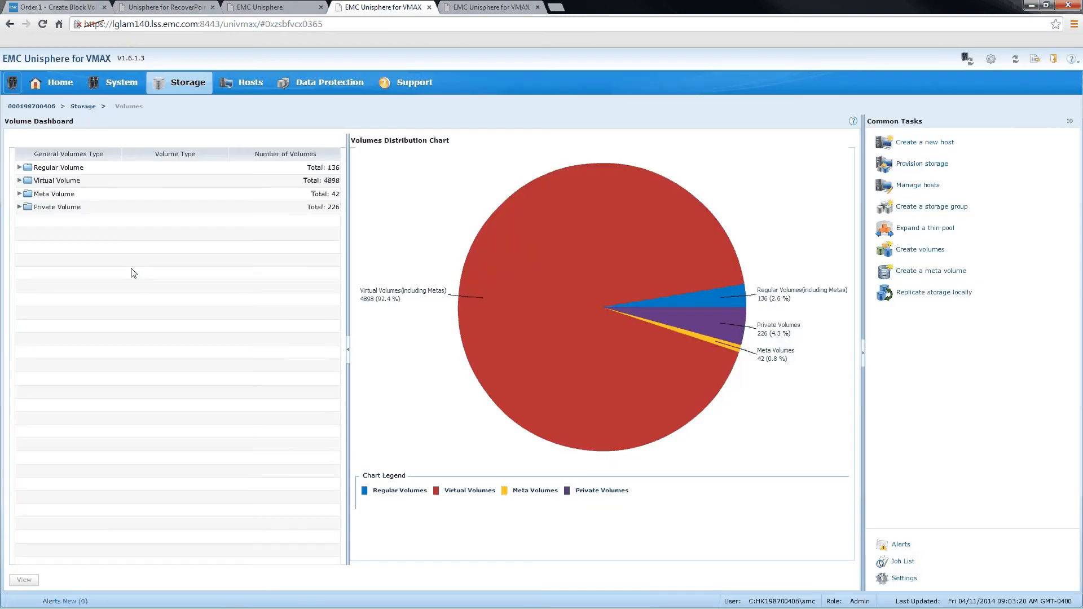
{"action": "left_click", "coordinate": [21, 180]}
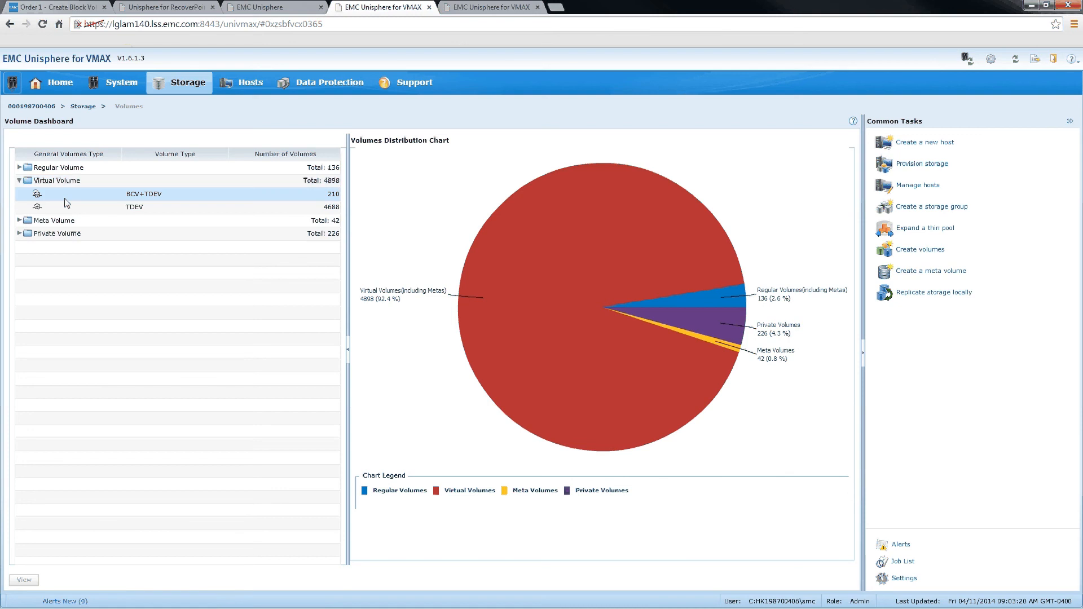
{"action": "double_click", "coordinate": [68, 207]}
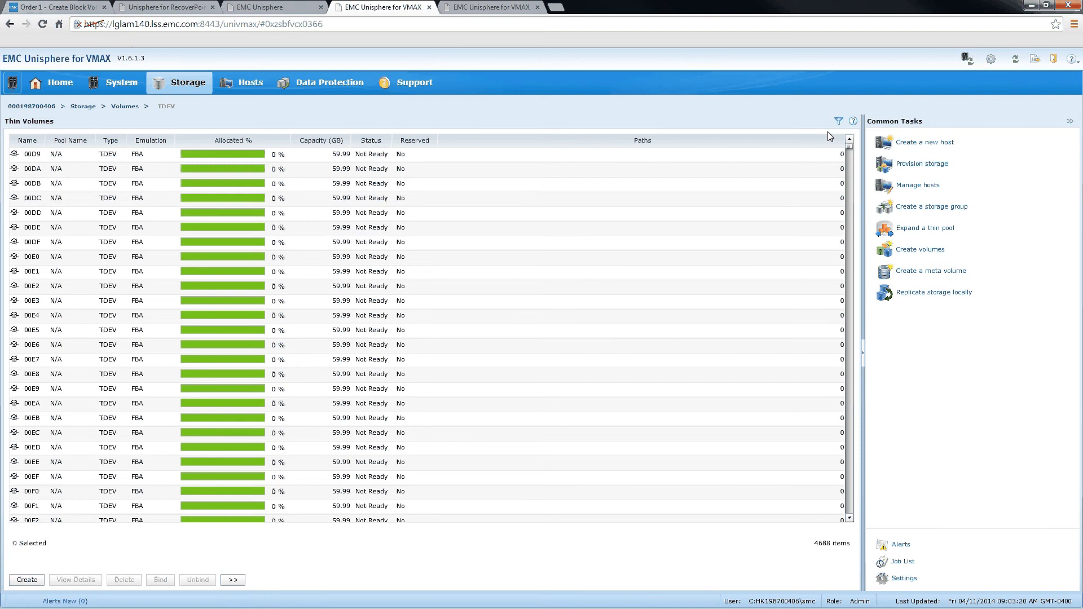
Filter the thin volumes by volume ID 10E1 and select the matching OracleDB target volume.
{"action": "left_click", "coordinate": [838, 121]}
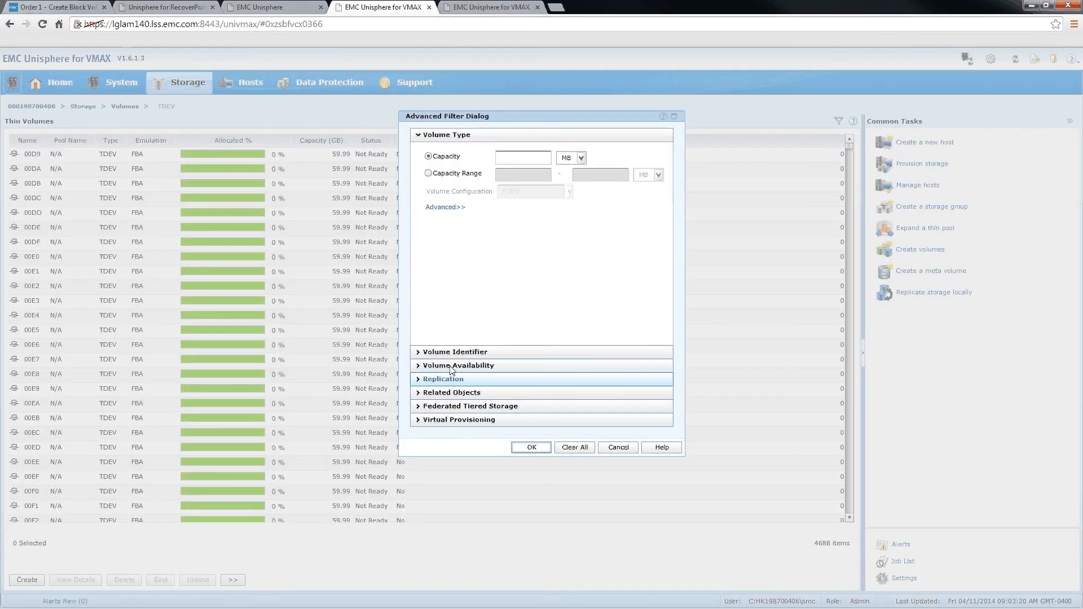
{"action": "left_click", "coordinate": [455, 352]}
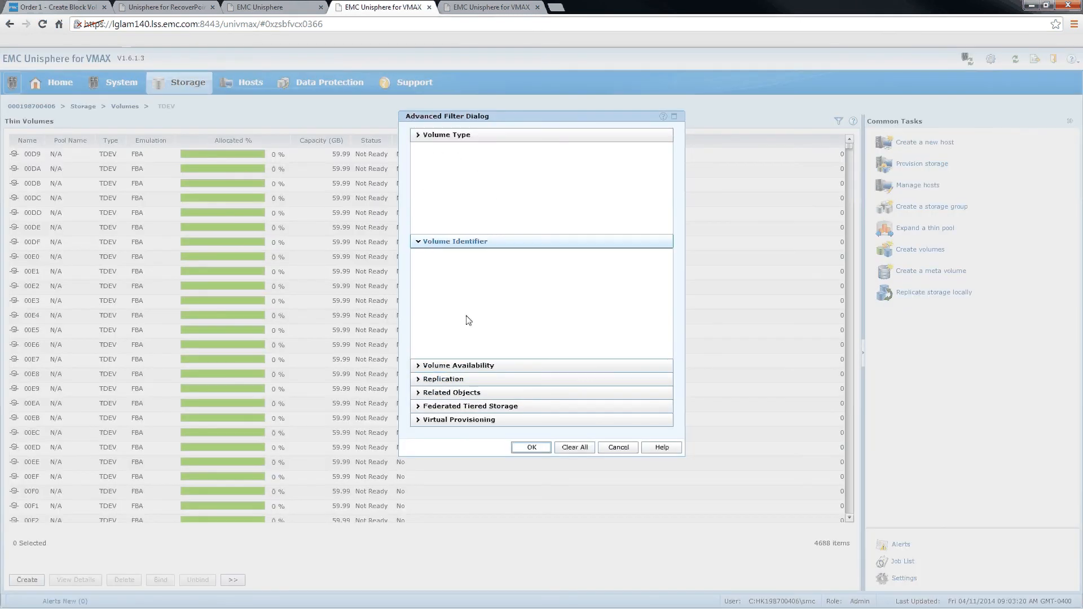
{"action": "left_click", "coordinate": [526, 173]}
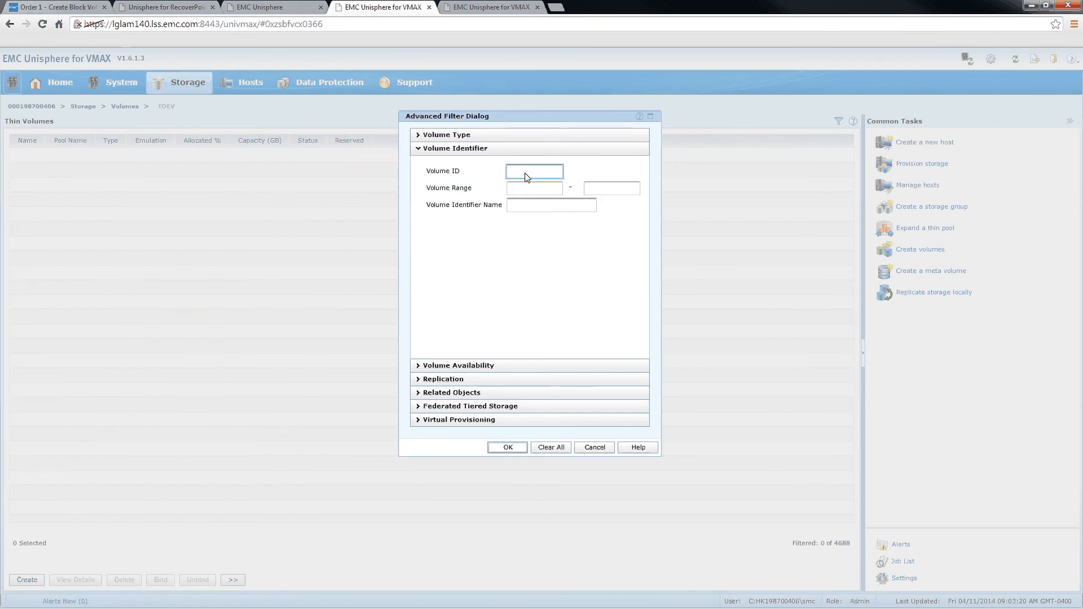
{"action": "type", "text": "10E1"}
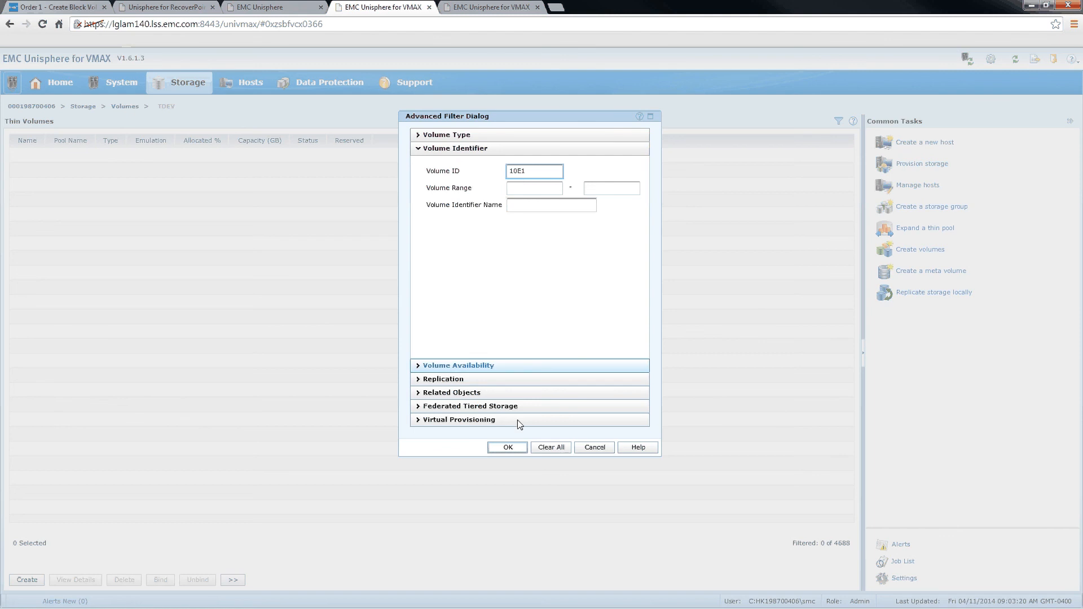
{"action": "left_click", "coordinate": [513, 448]}
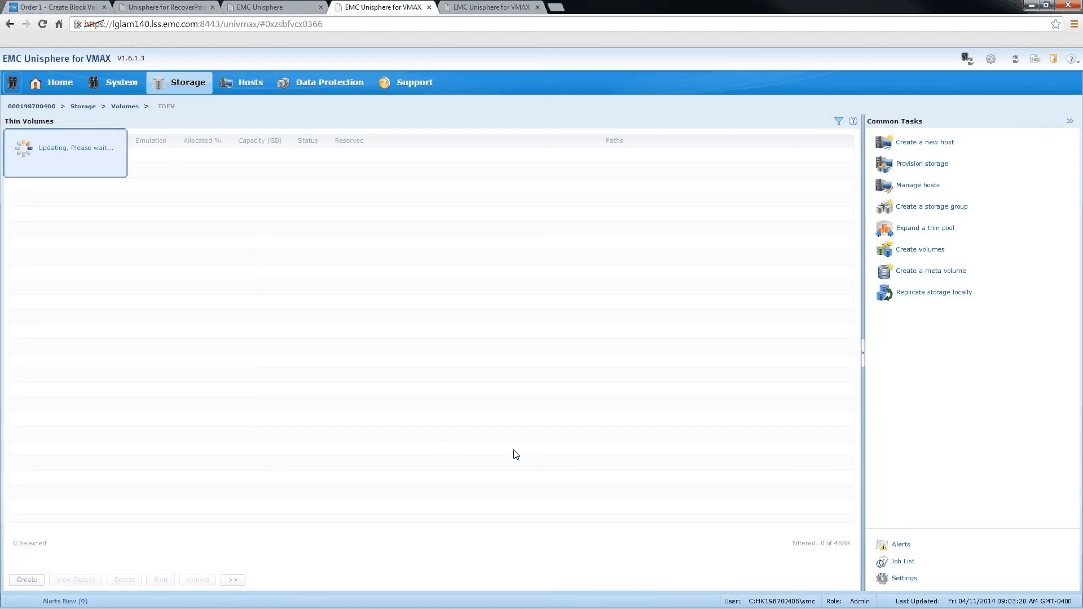
{"action": "left_click", "coordinate": [104, 161]}
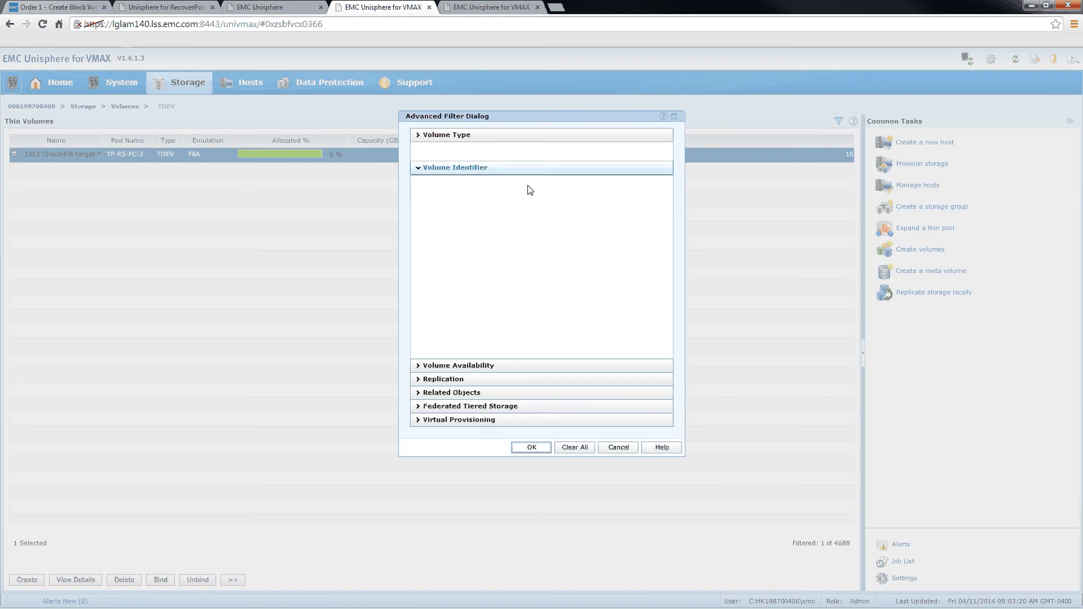
Filter the thin volumes by volume ID 14BC, widen the Name column and view the matching volume's details.
{"action": "double_click", "coordinate": [525, 170]}
{"action": "type", "text": "14B"}
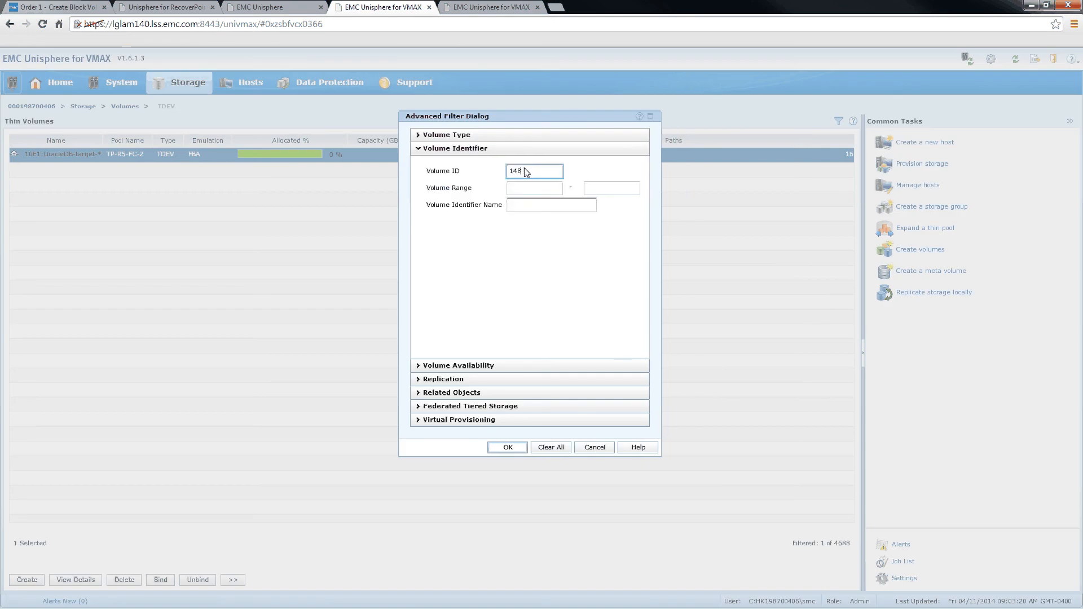
{"action": "type", "text": "C"}
{"action": "left_click", "coordinate": [502, 447]}
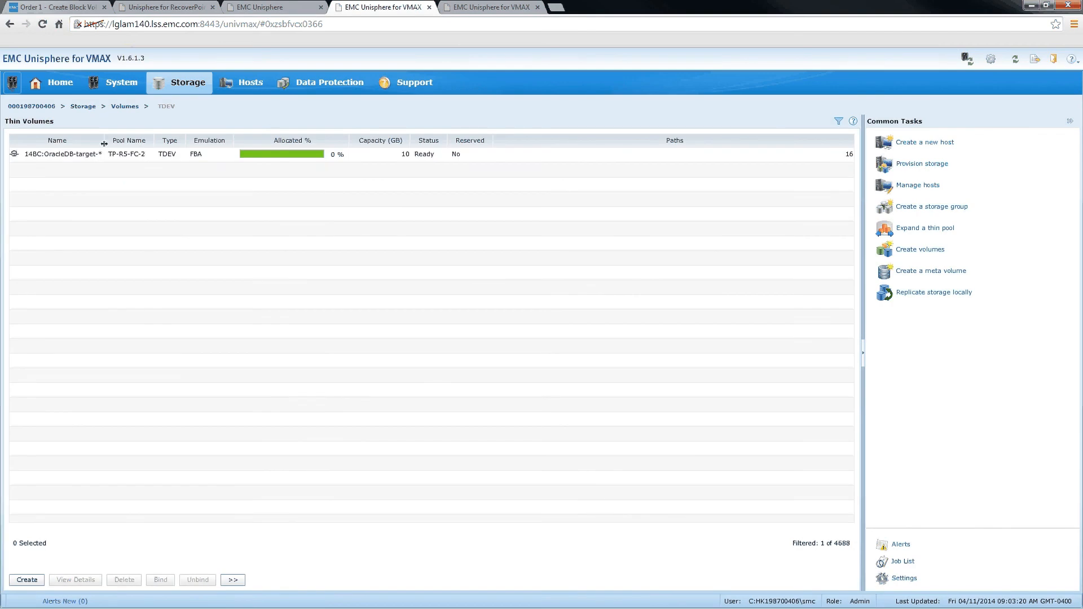
{"action": "left_click_drag", "start_coordinate": [104, 143], "coordinate": [166, 144]}
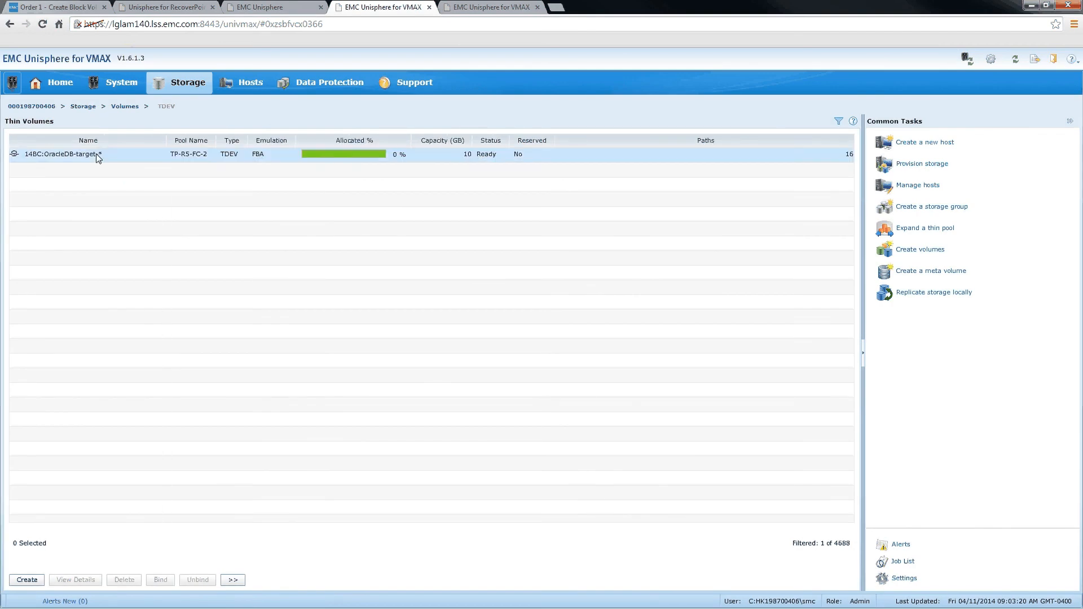
{"action": "left_click", "coordinate": [98, 158]}
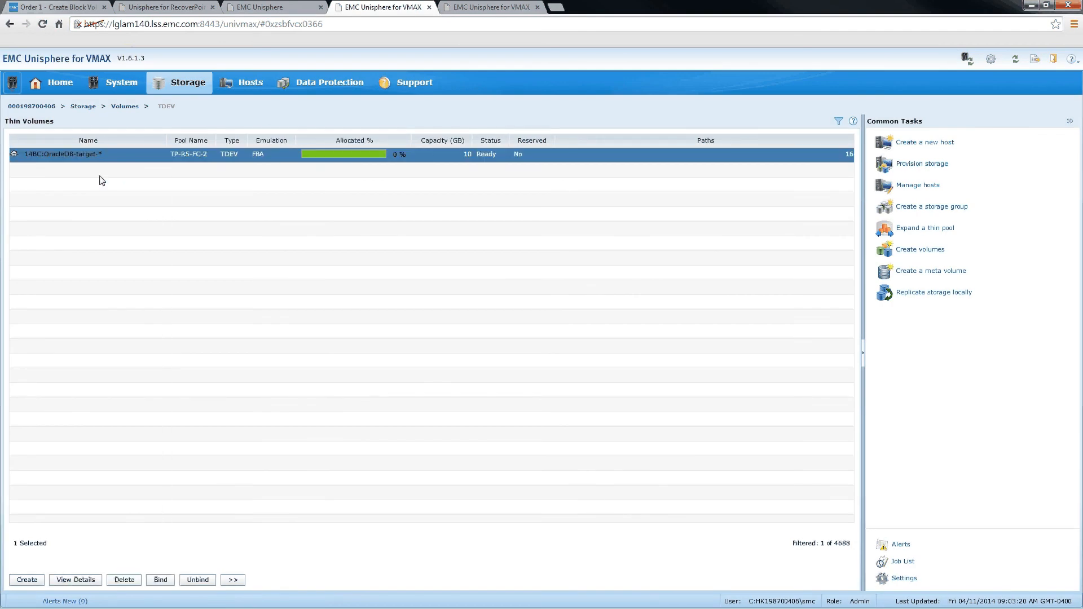
{"action": "double_click", "coordinate": [92, 157]}
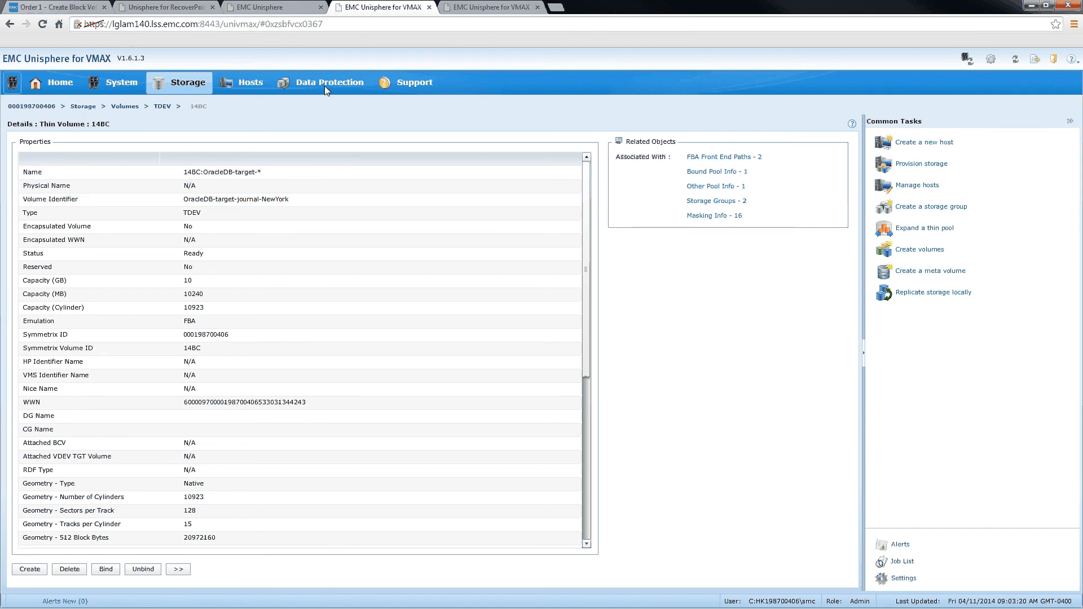
Switch to the second Unisphere for VMAX session and list the TDEV virtual volumes of the local VMAX40K array.
{"action": "left_click", "coordinate": [496, 8]}
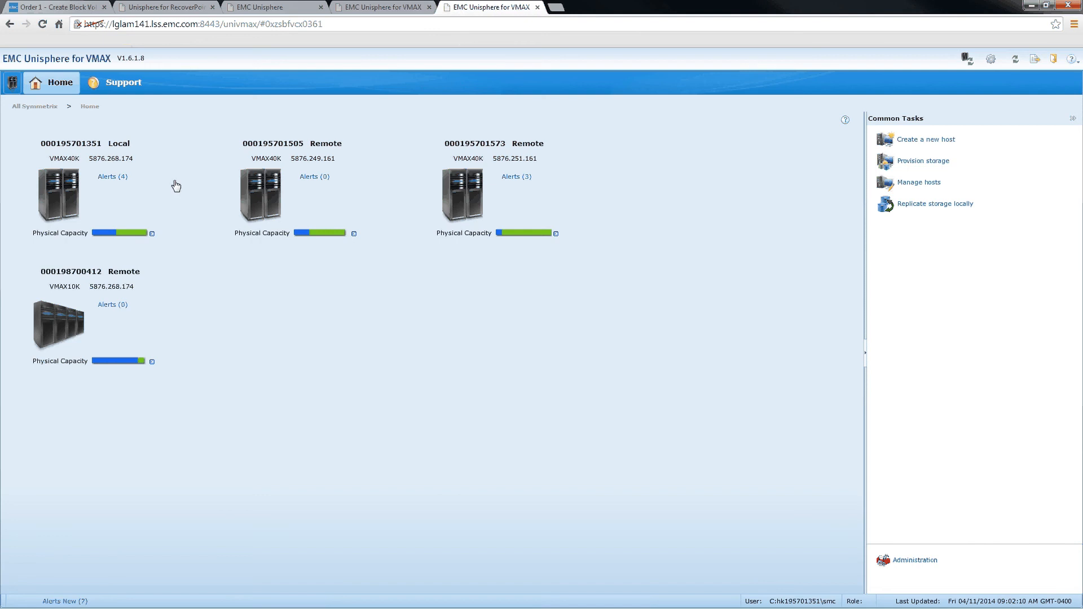
{"action": "left_click", "coordinate": [67, 192]}
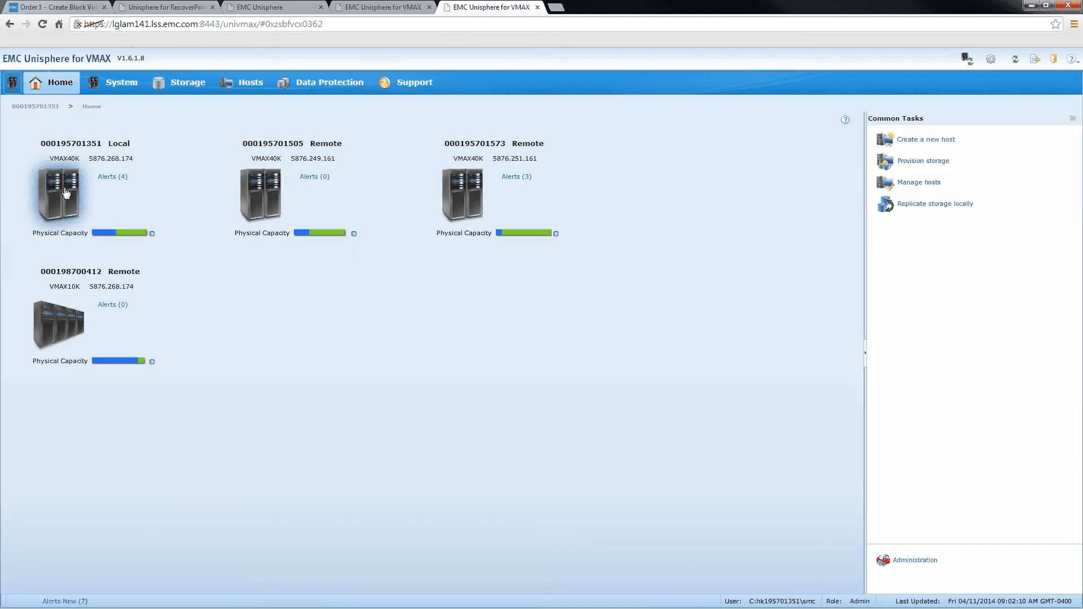
{"action": "left_click", "coordinate": [167, 83]}
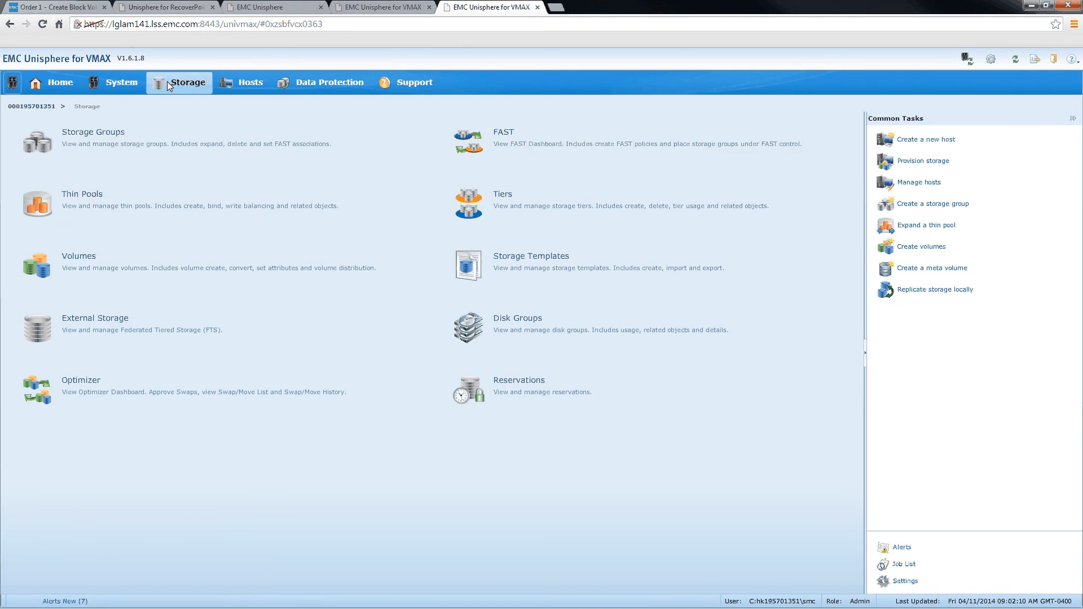
{"action": "left_click", "coordinate": [146, 258]}
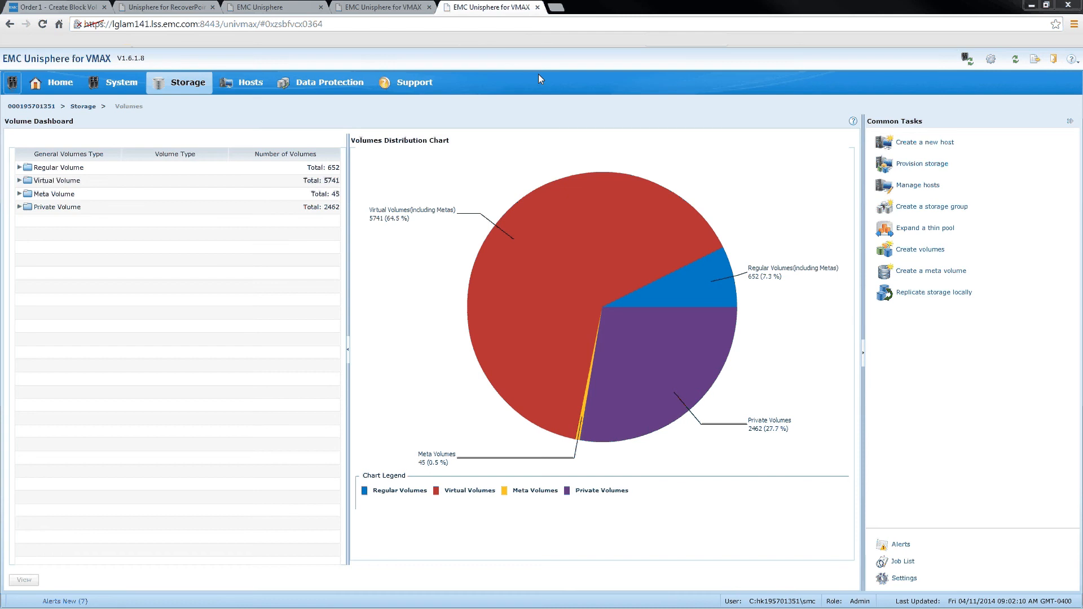
{"action": "left_click", "coordinate": [18, 181]}
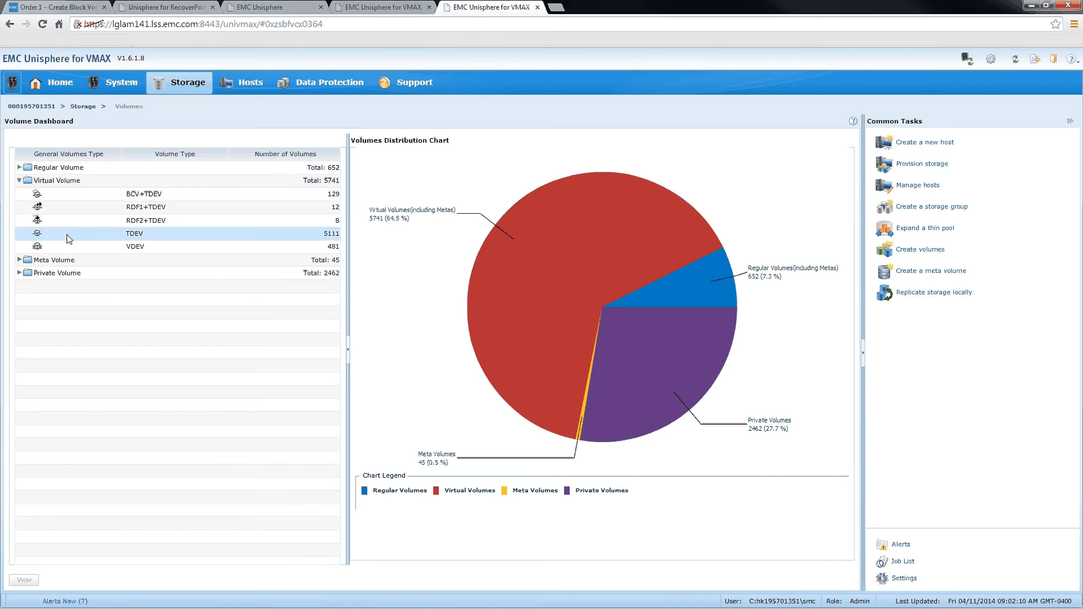
{"action": "left_click", "coordinate": [68, 234]}
{"action": "double_click", "coordinate": [67, 235]}
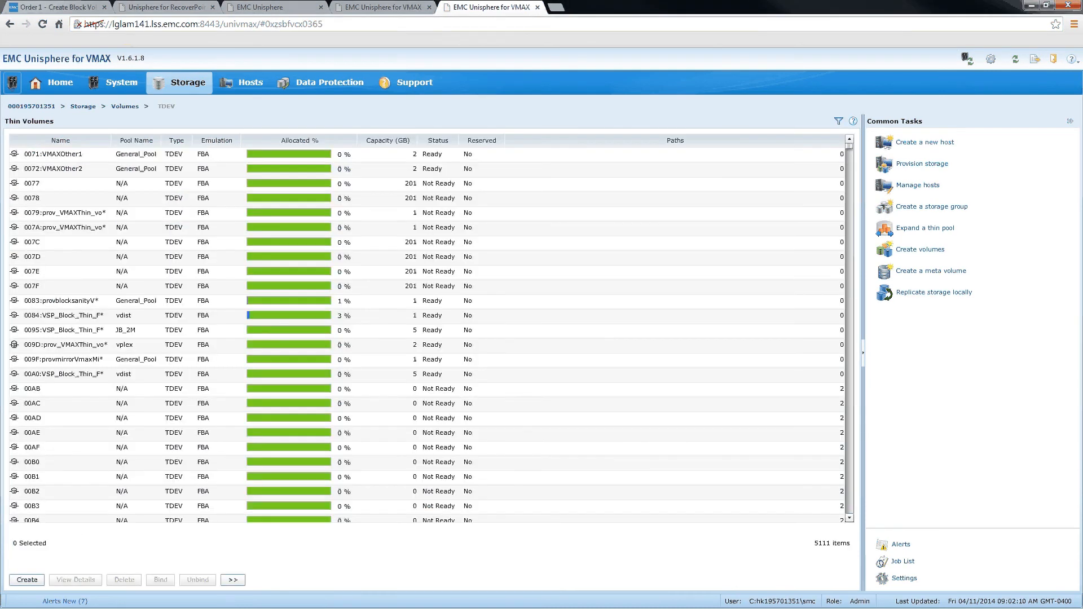
Filter the thin volumes to the volume ID range 22BF to 22C0.
{"action": "left_click", "coordinate": [839, 121]}
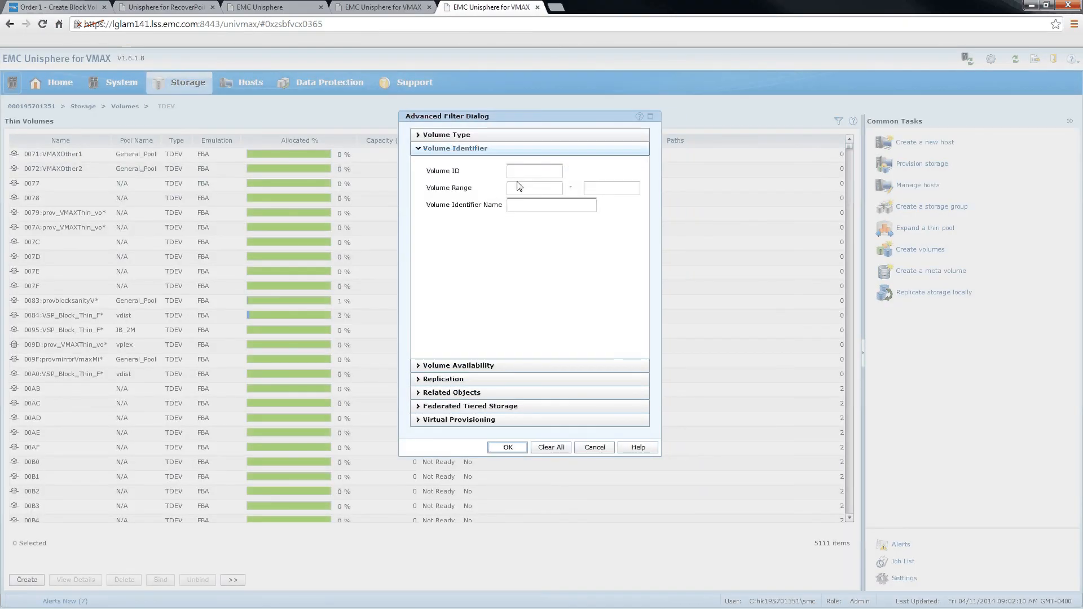
{"action": "left_click", "coordinate": [524, 191]}
{"action": "key", "text": "Tab"}
{"action": "type", "text": "22C0"}
{"action": "left_click", "coordinate": [517, 448]}
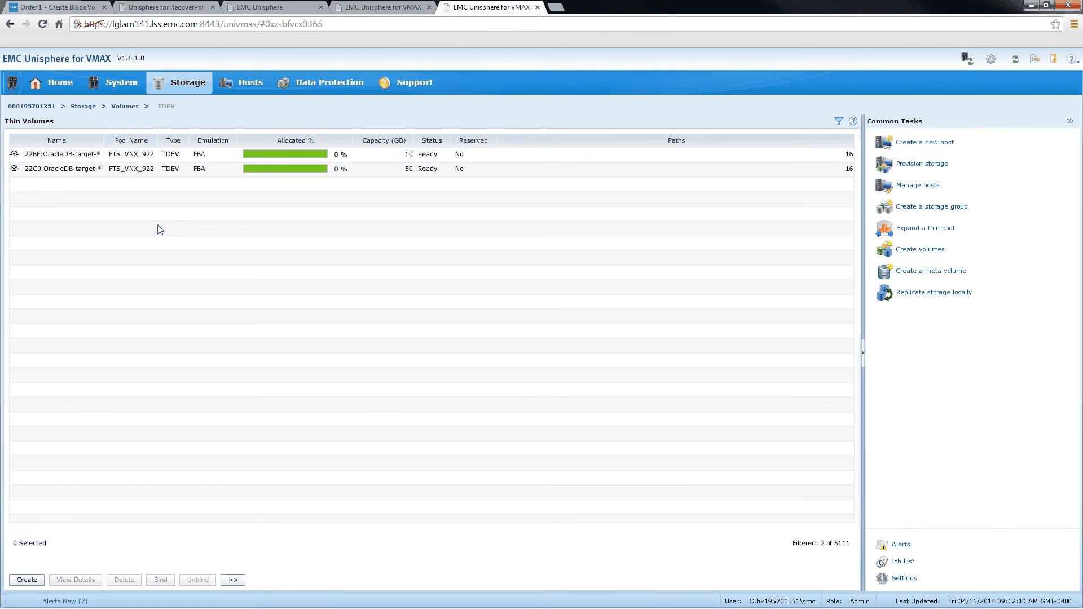
View the details of the OracleDB target volume 22C0 and of the journal volume 22BF.
{"action": "double_click", "coordinate": [133, 169]}
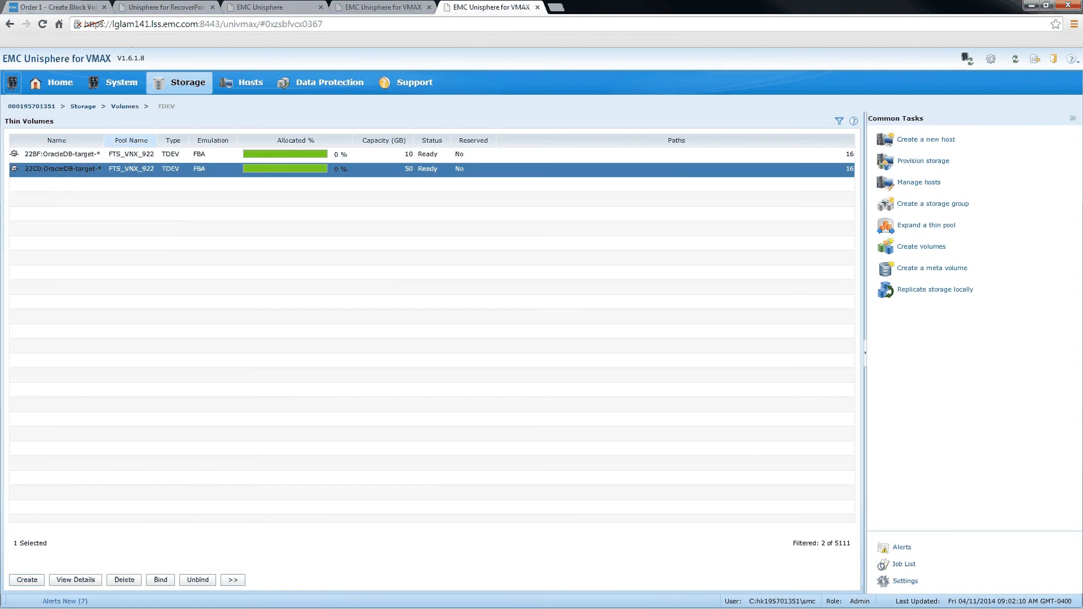
{"action": "left_click", "coordinate": [93, 155]}
{"action": "double_click", "coordinate": [93, 153]}
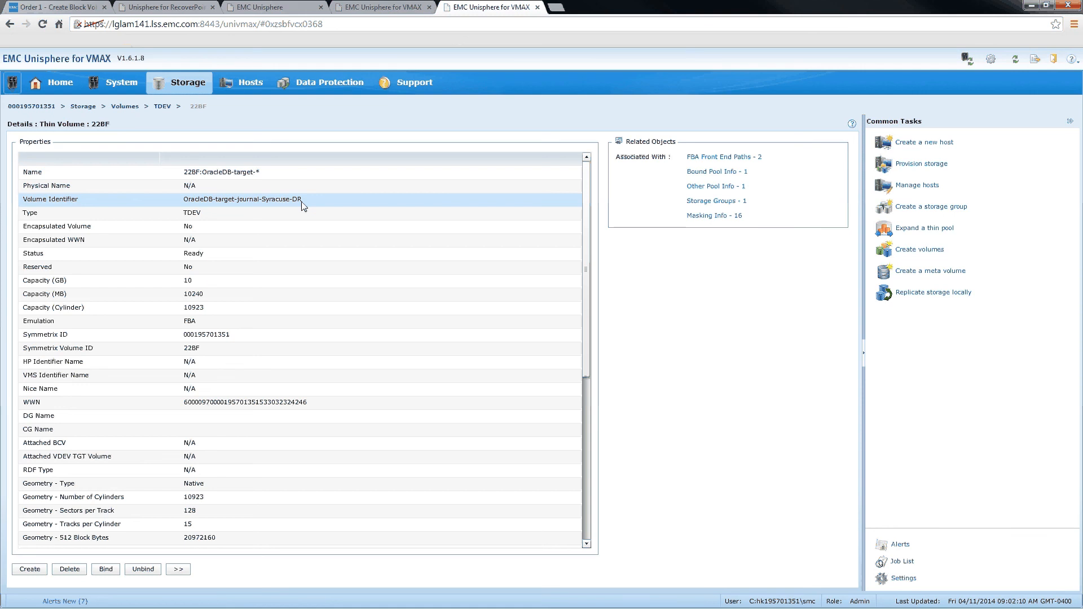
Check the block volume order in EMC ViPR, switch to Unisphere for RecoverPoint and view the ViPR-OracleDB consistency group's status and copies.
{"action": "left_click", "coordinate": [98, 11]}
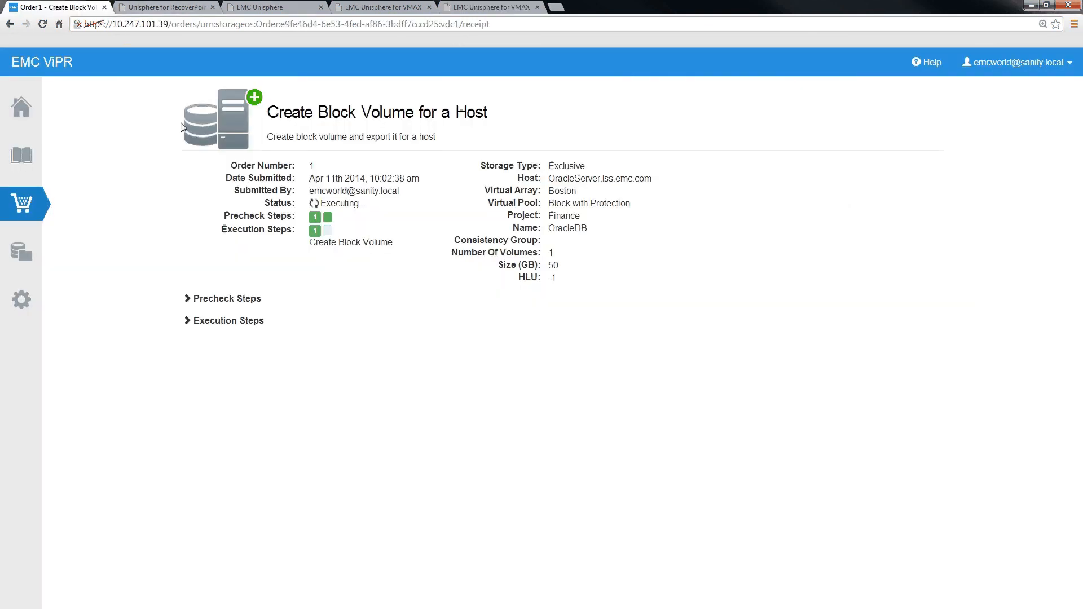
{"action": "left_click", "coordinate": [159, 12]}
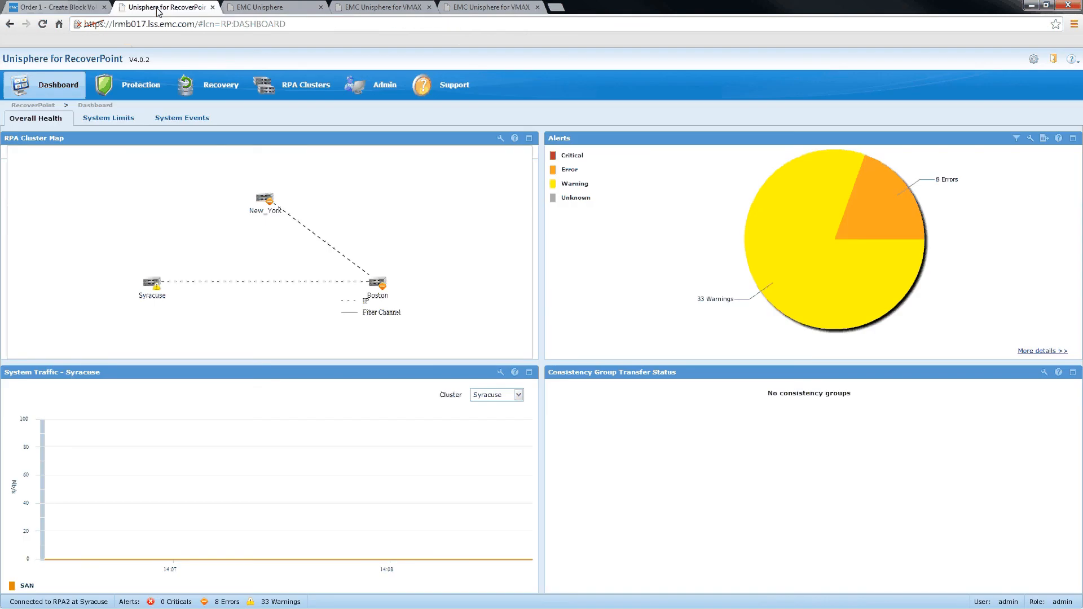
{"action": "left_click", "coordinate": [142, 94]}
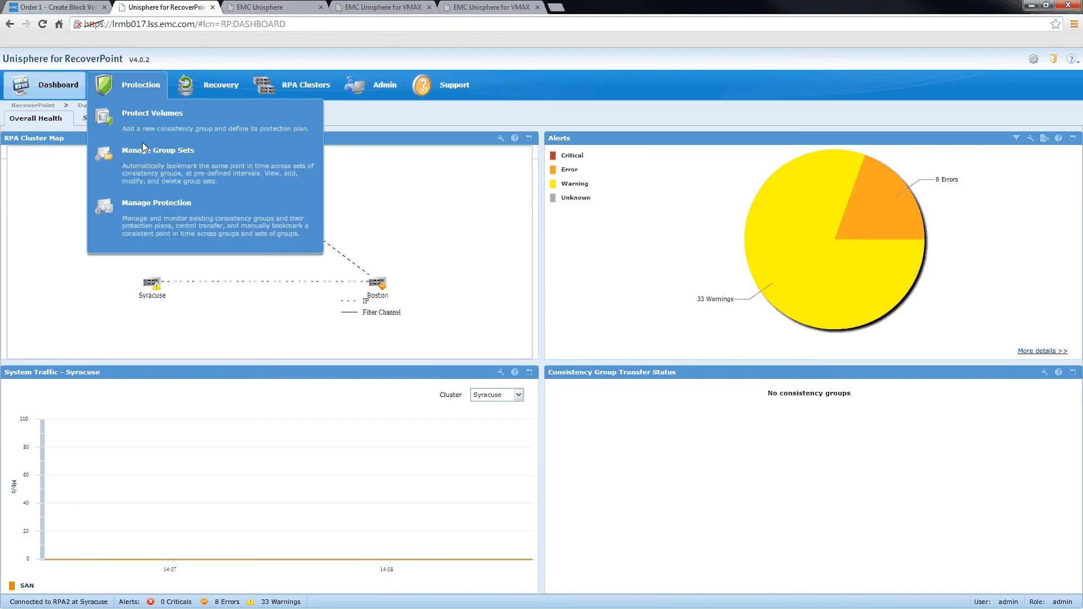
{"action": "left_click", "coordinate": [142, 213]}
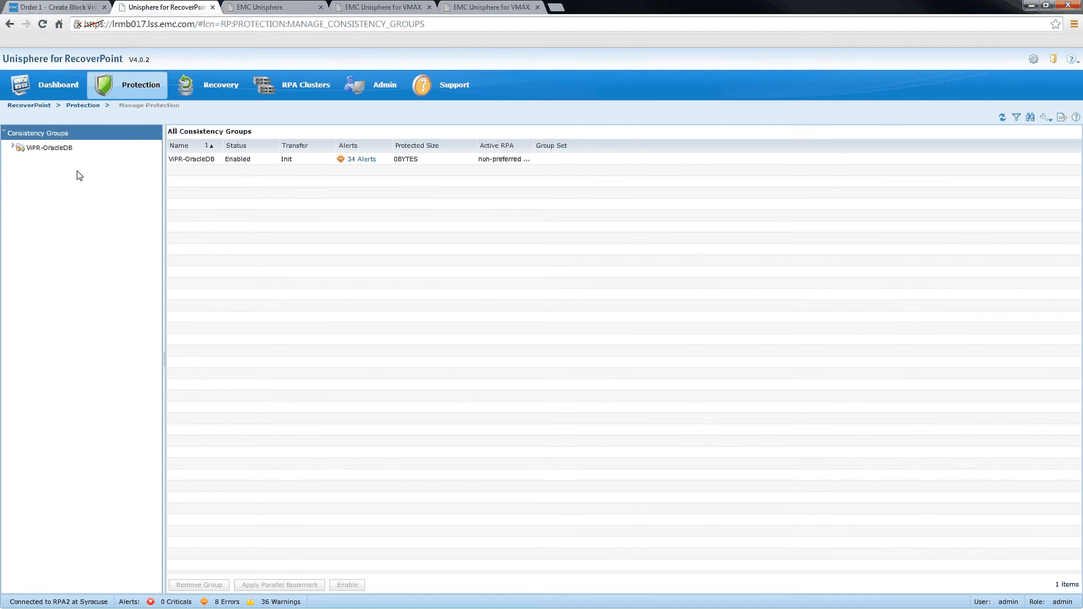
{"action": "left_click", "coordinate": [40, 148]}
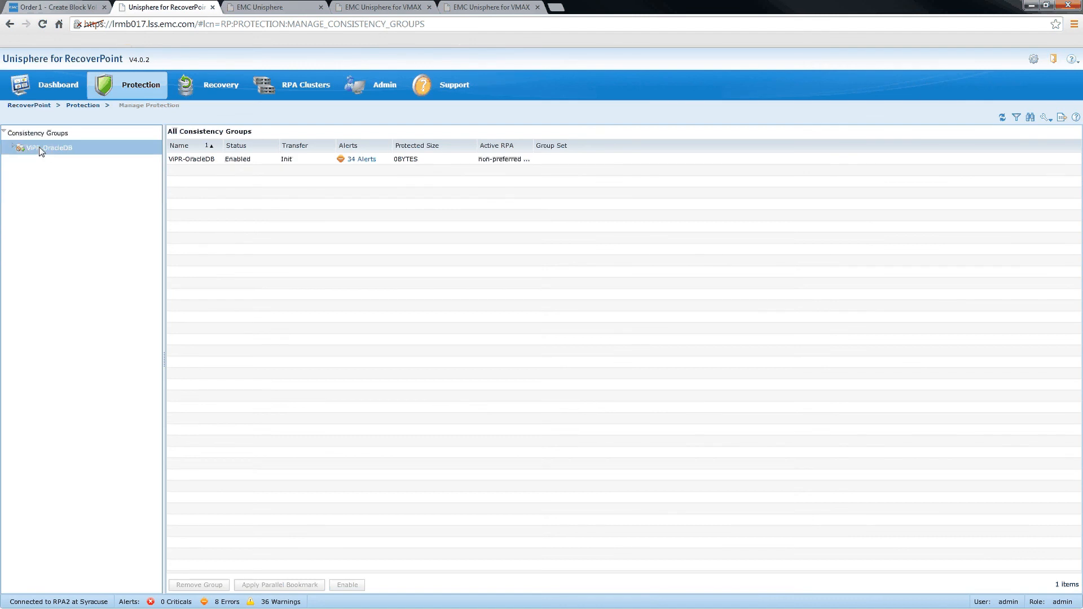
{"action": "left_click", "coordinate": [13, 147]}
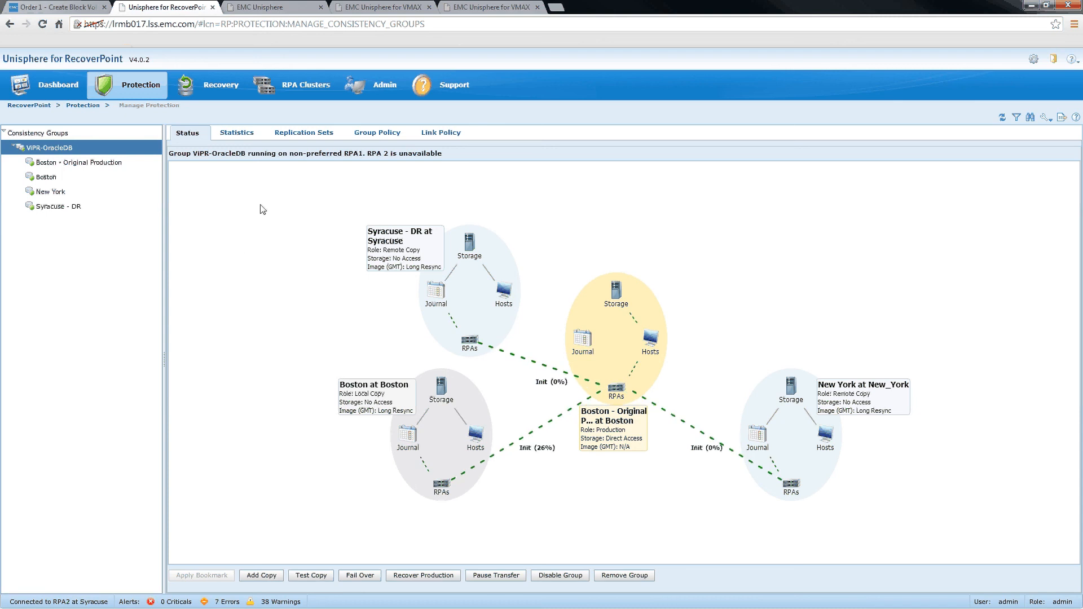
View the details of the RSet-OracleDB replication set, widening the columns so the volume names for each copy are readable.
{"action": "left_click", "coordinate": [307, 137]}
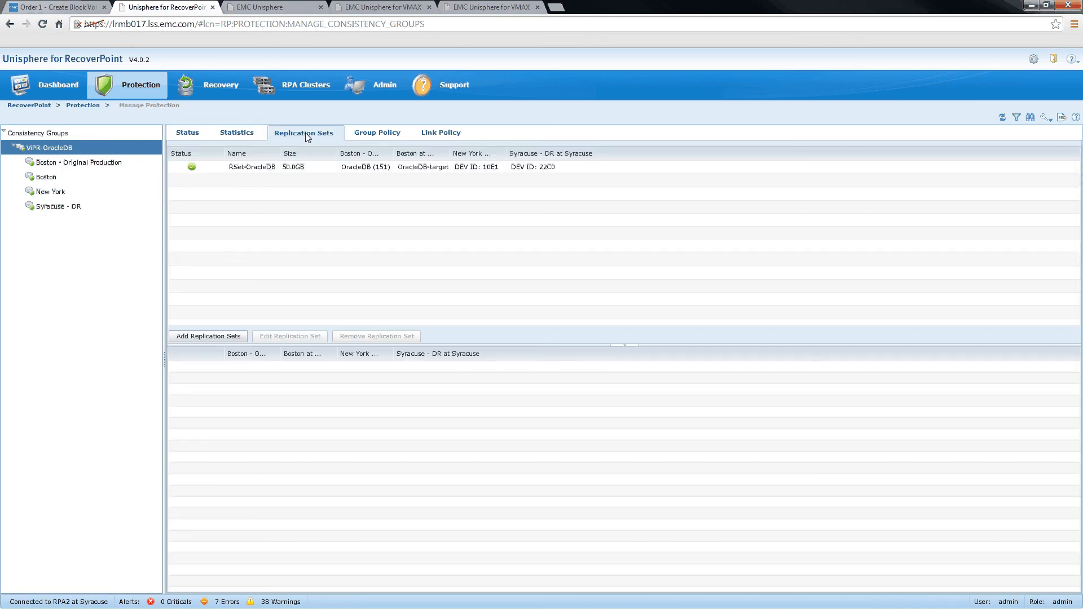
{"action": "left_click", "coordinate": [398, 166]}
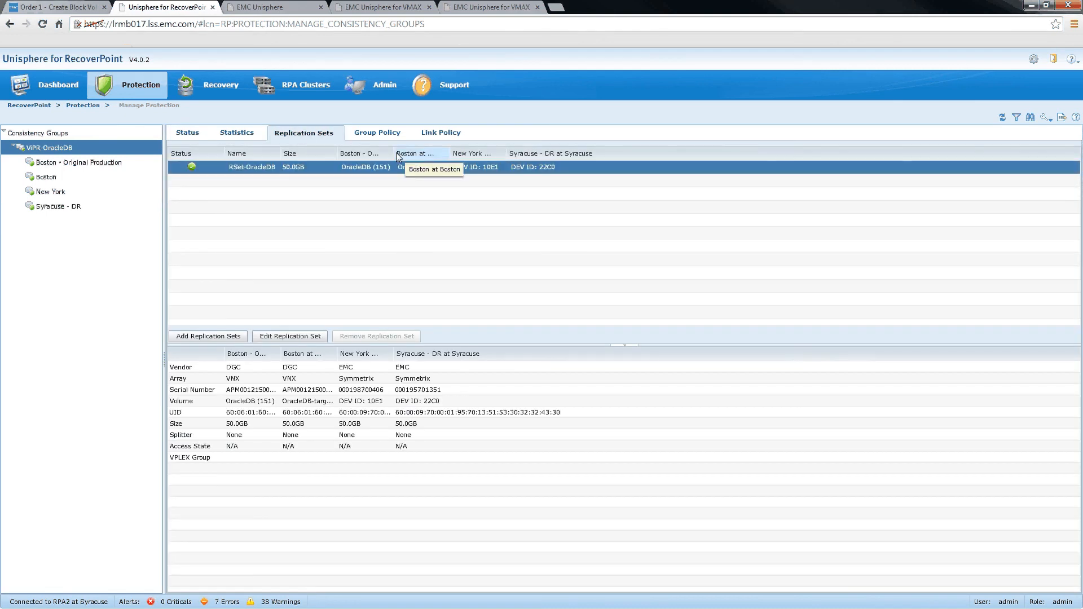
{"action": "left_click_drag", "start_coordinate": [396, 154], "coordinate": [630, 152]}
{"action": "left_click", "coordinate": [479, 154]}
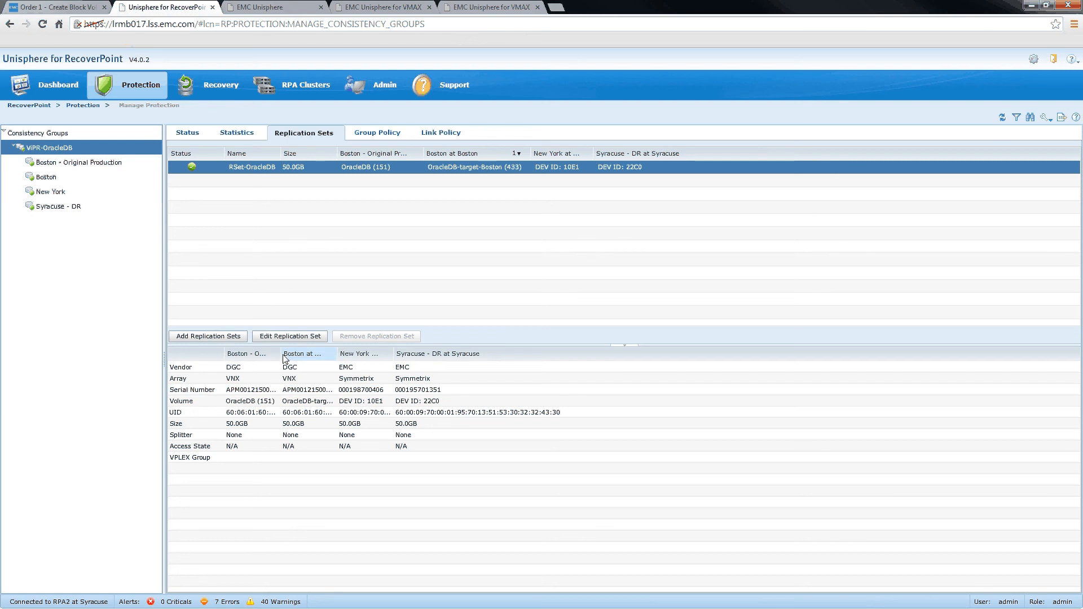
{"action": "left_click_drag", "start_coordinate": [285, 358], "coordinate": [569, 425]}
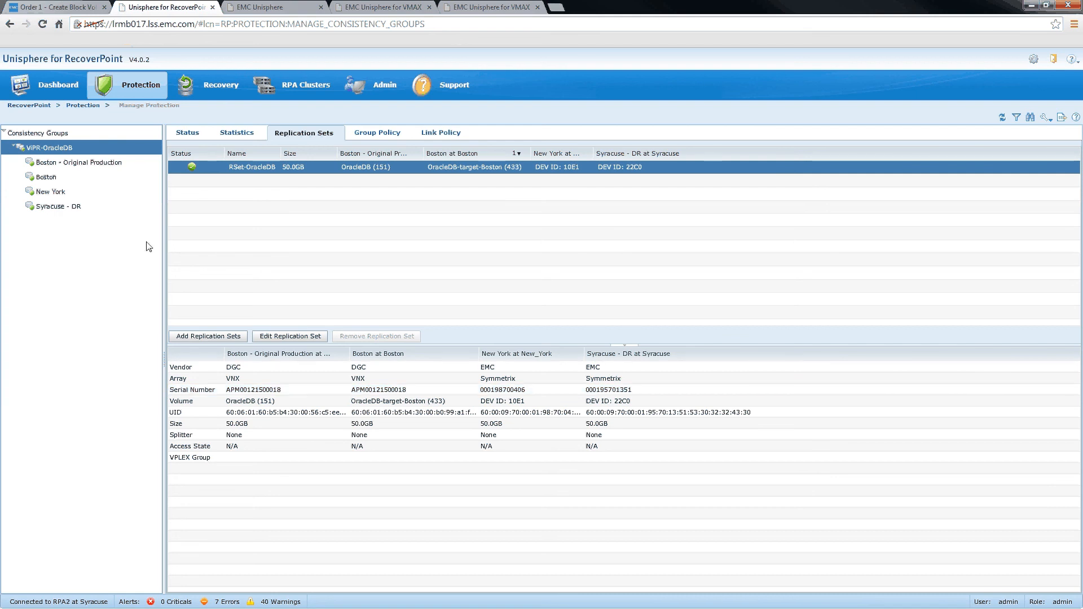
Inspect the journal volumes of the Boston - Original Production copy and the Syracuse - DR copy.
{"action": "left_click", "coordinate": [102, 167]}
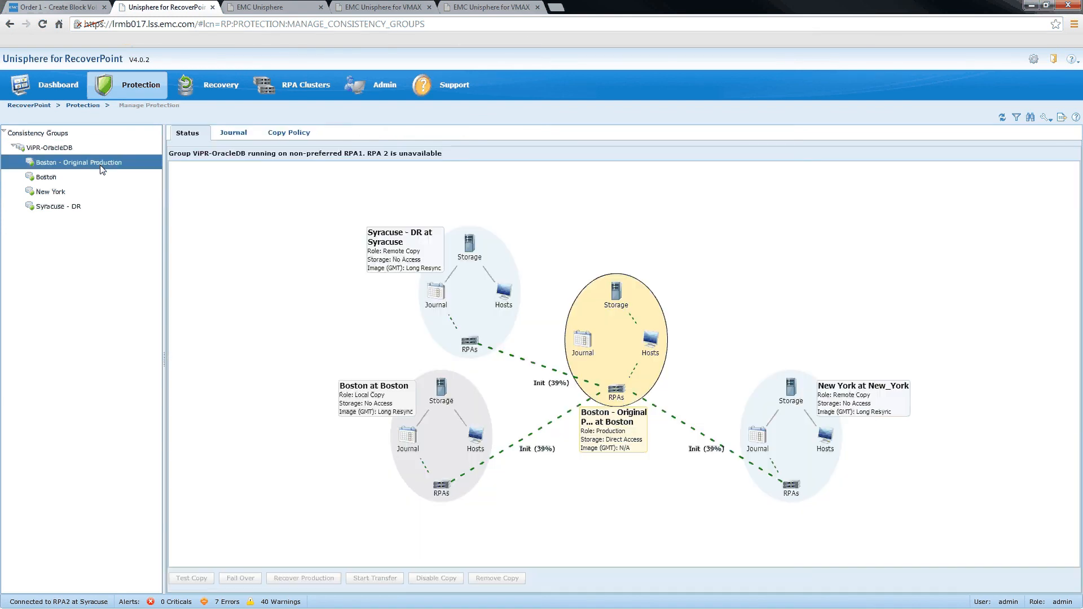
{"action": "left_click", "coordinate": [218, 134]}
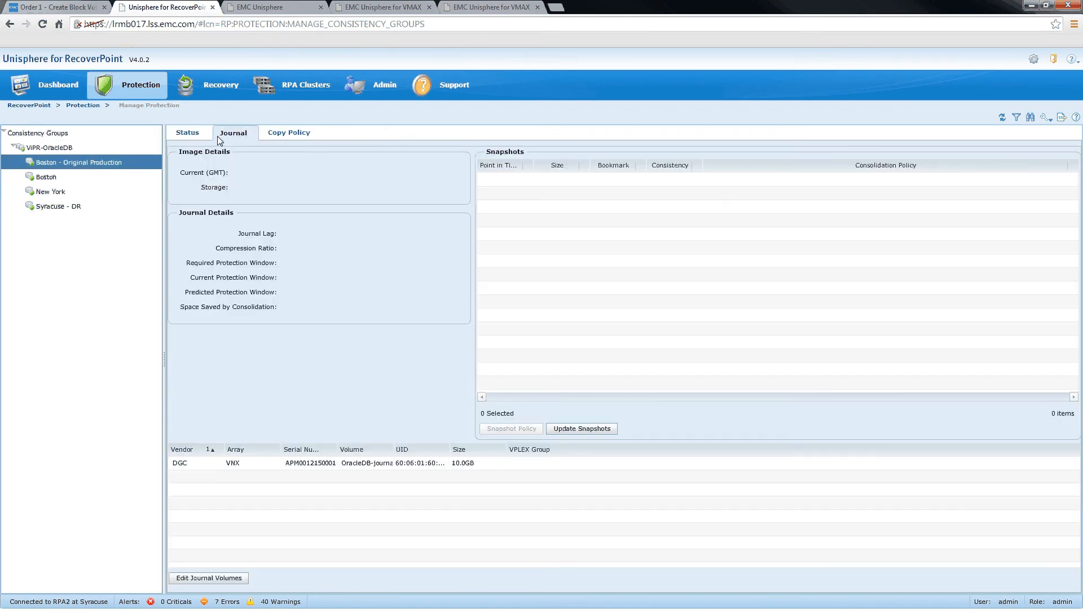
{"action": "left_click", "coordinate": [287, 464]}
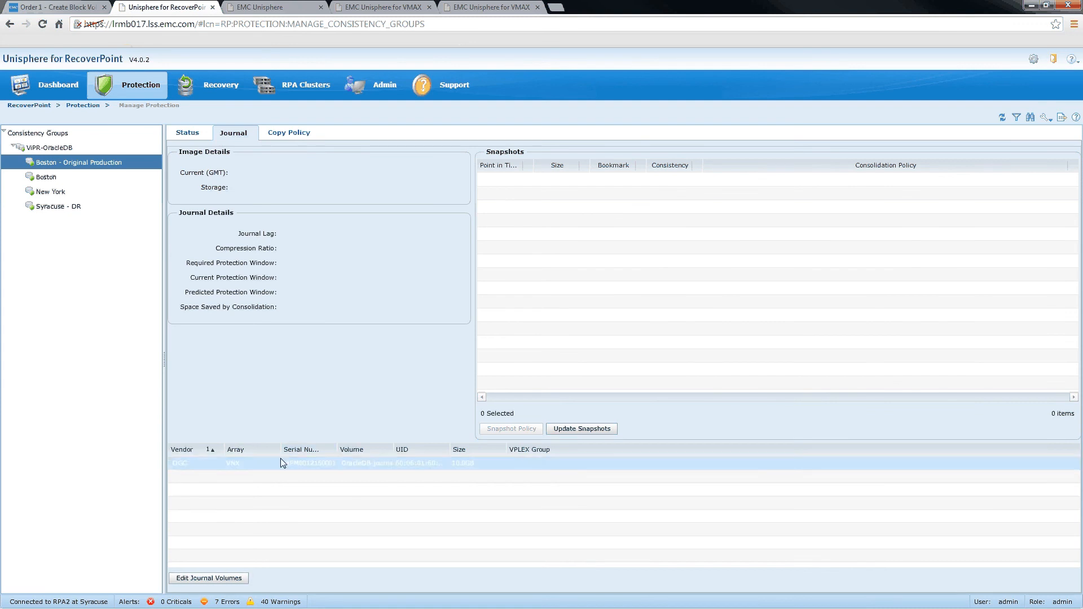
{"action": "left_click", "coordinate": [73, 208]}
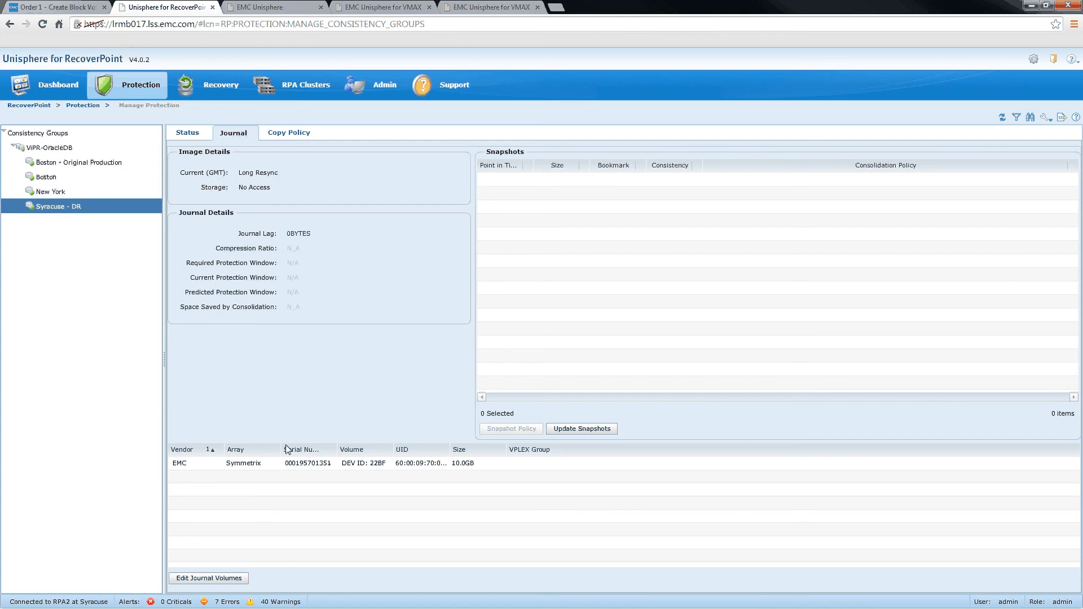
{"action": "left_click", "coordinate": [297, 464]}
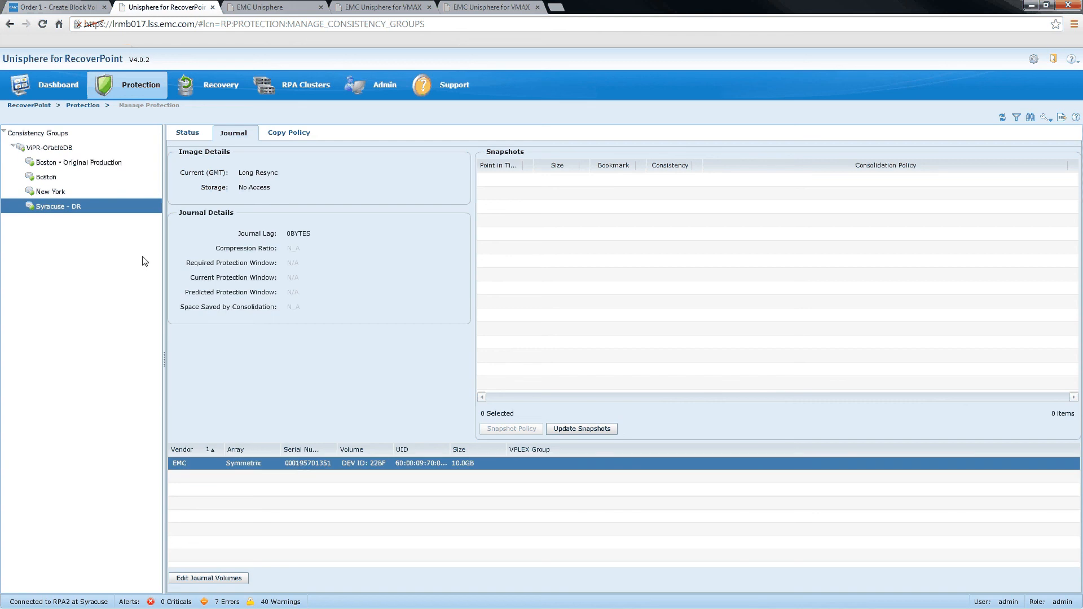
Review the ViPR-OracleDB group's replication status and return to EMC ViPR to check the Create Block Volume for a Host order.
{"action": "left_click", "coordinate": [51, 148]}
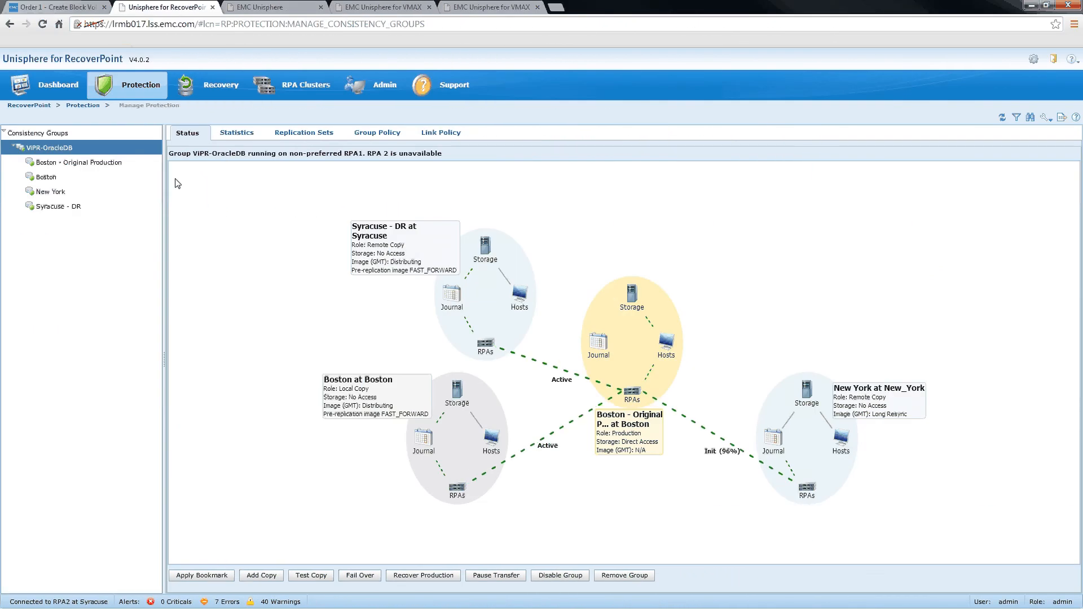
{"action": "left_click", "coordinate": [69, 7]}
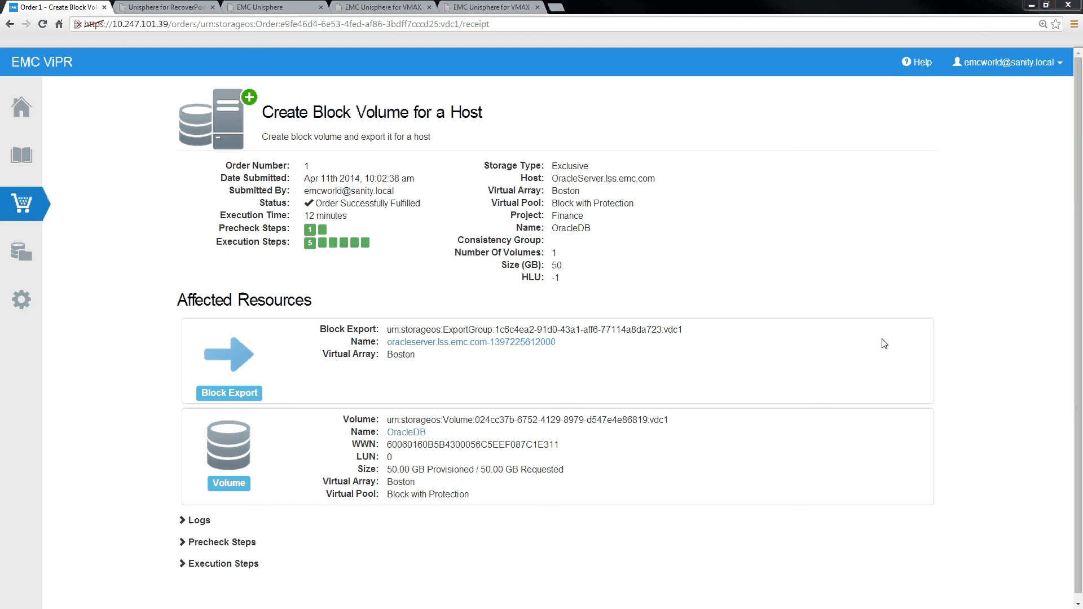
{"action": "left_click", "coordinate": [1019, 63]}
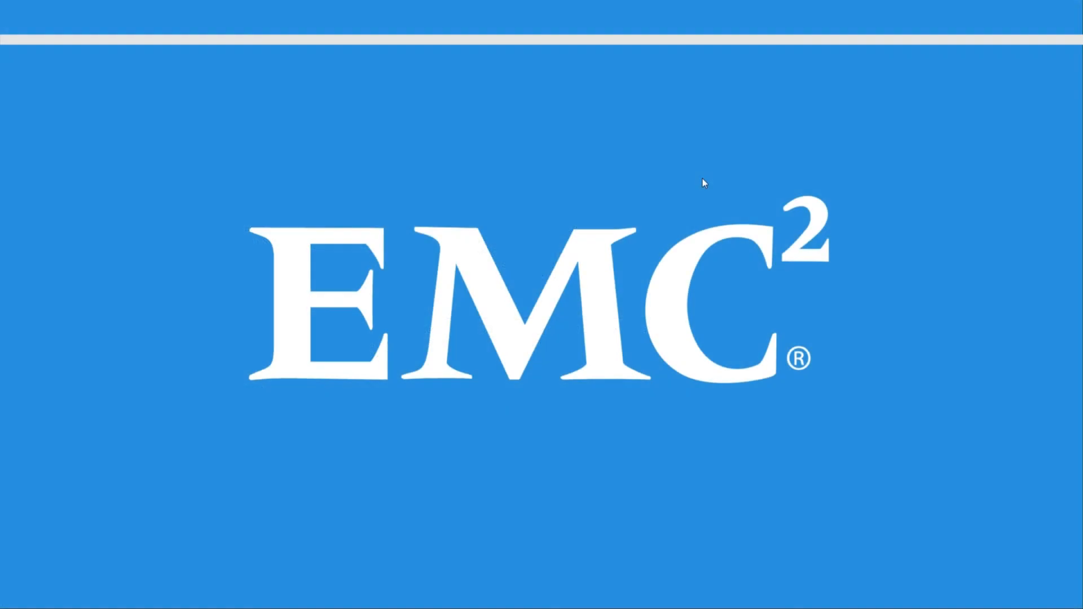